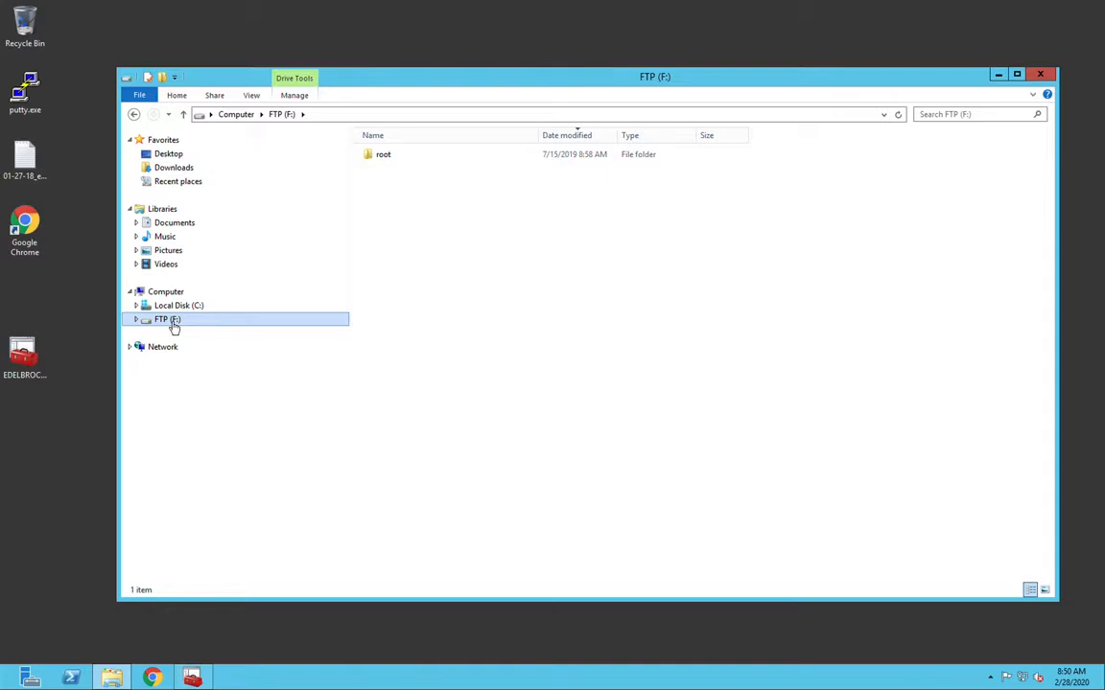
Step: Inspect the FTP (F:) drive's properties, checking the hardware details of the NETAPP LUN C-Mode SCSI Disk Device
right_click(174, 328)
left_click(74, 540)
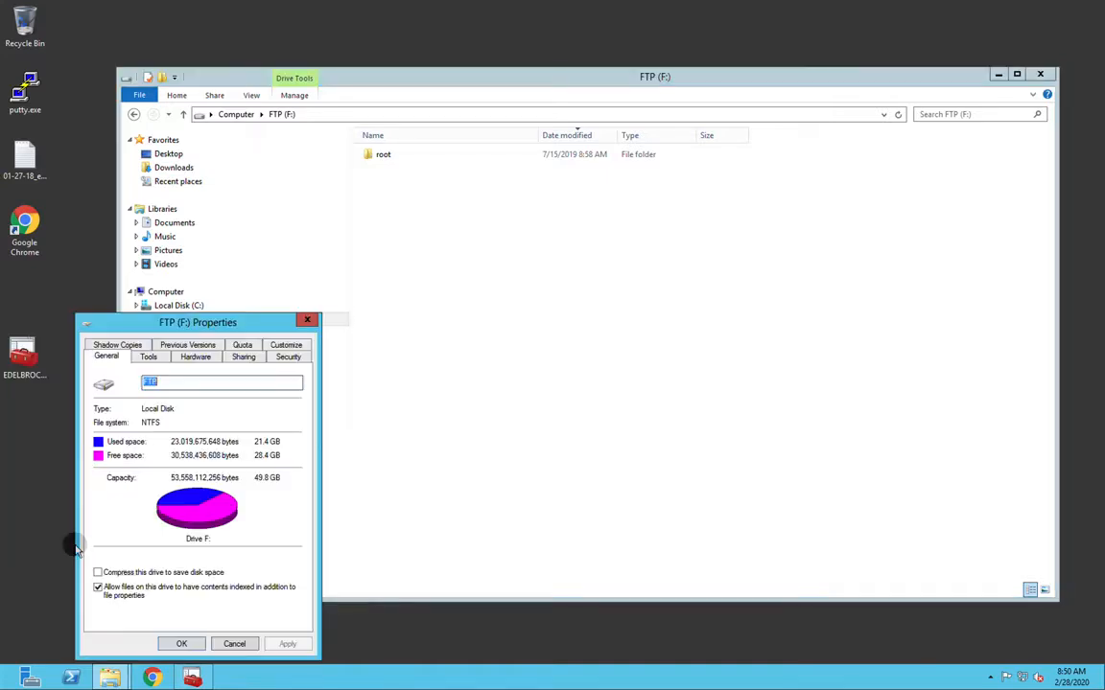
left_click(198, 358)
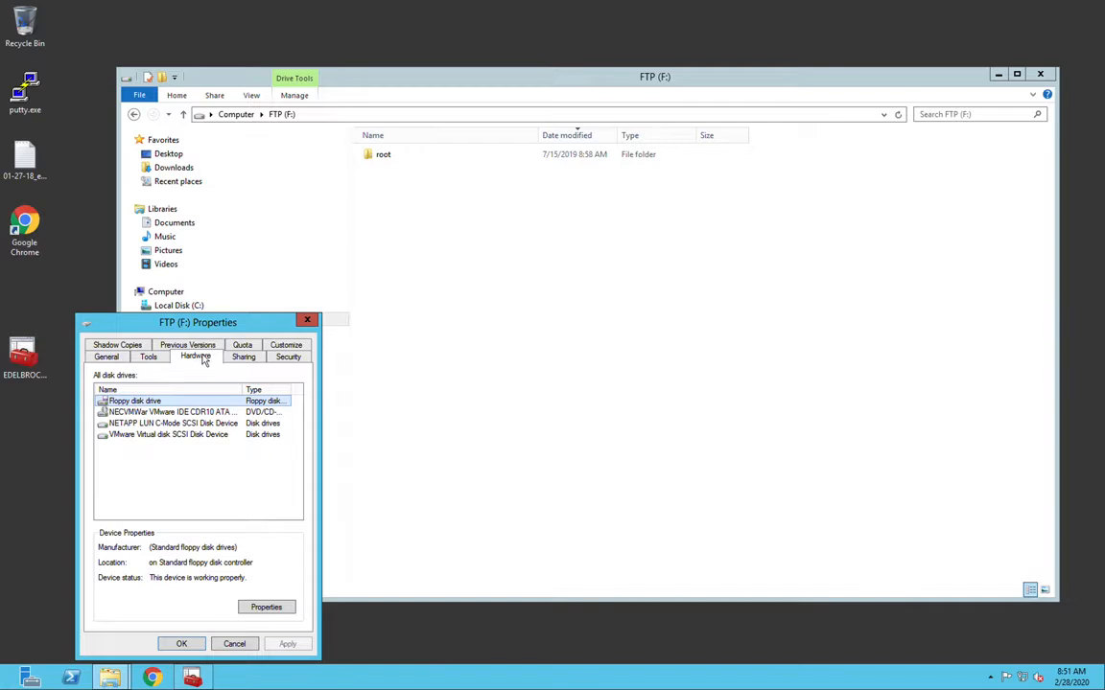
left_click(158, 424)
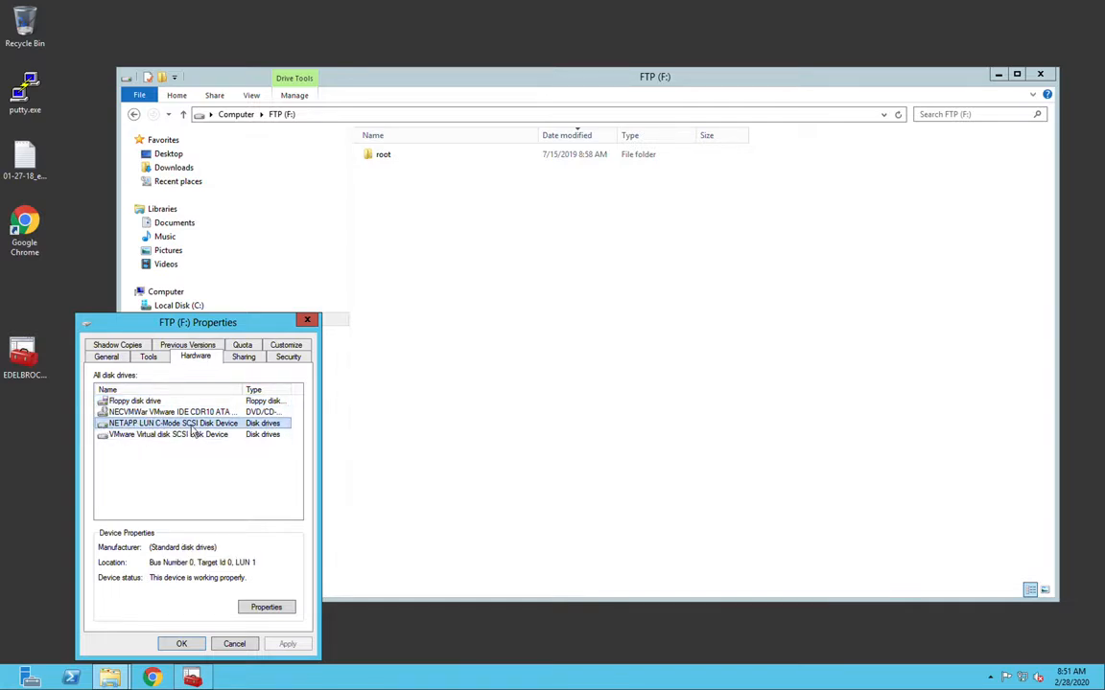
left_click(234, 644)
Step: Expand the FTP (F:) drive's root folder and view the contents of its EDELBROCK folder
left_click(135, 319)
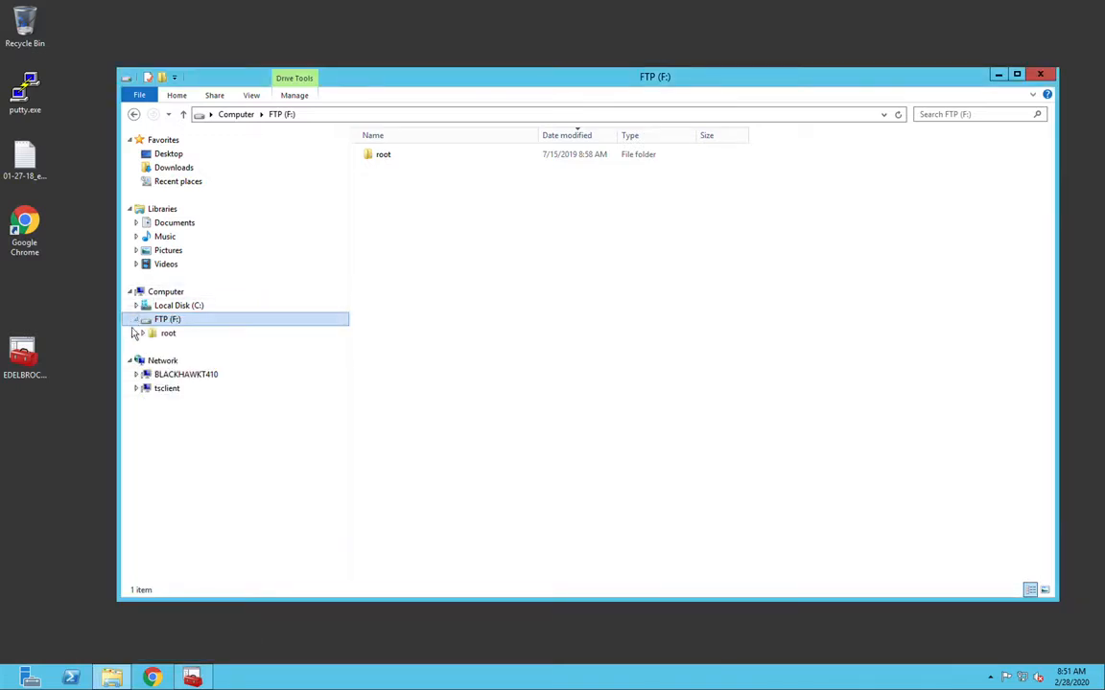
left_click(141, 334)
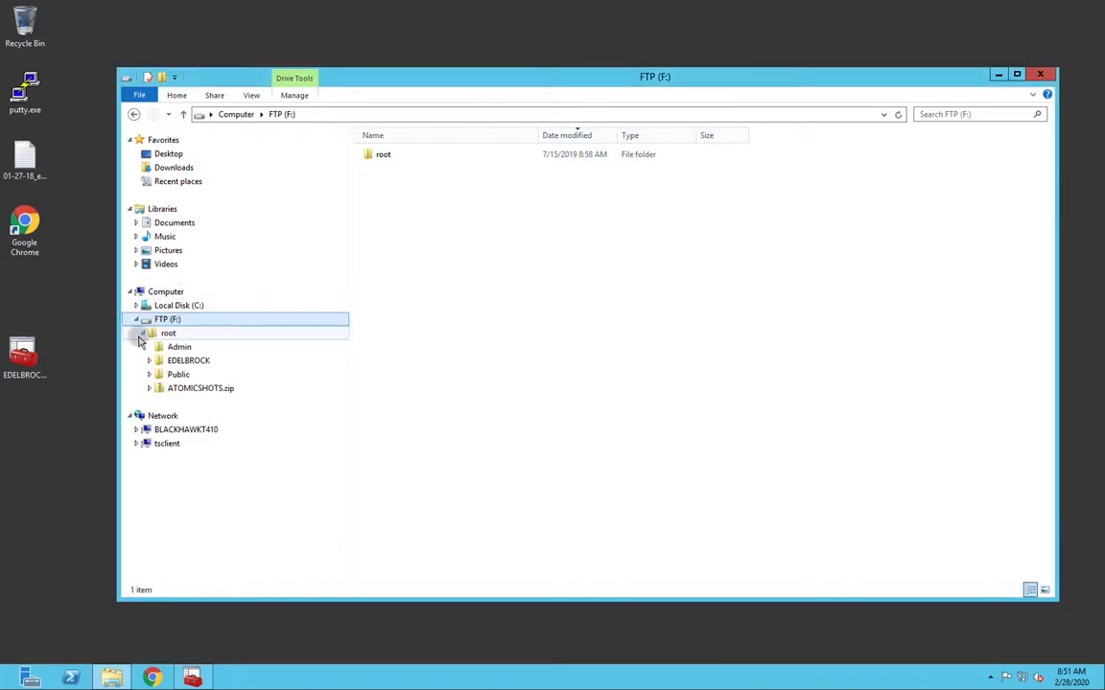
left_click(192, 362)
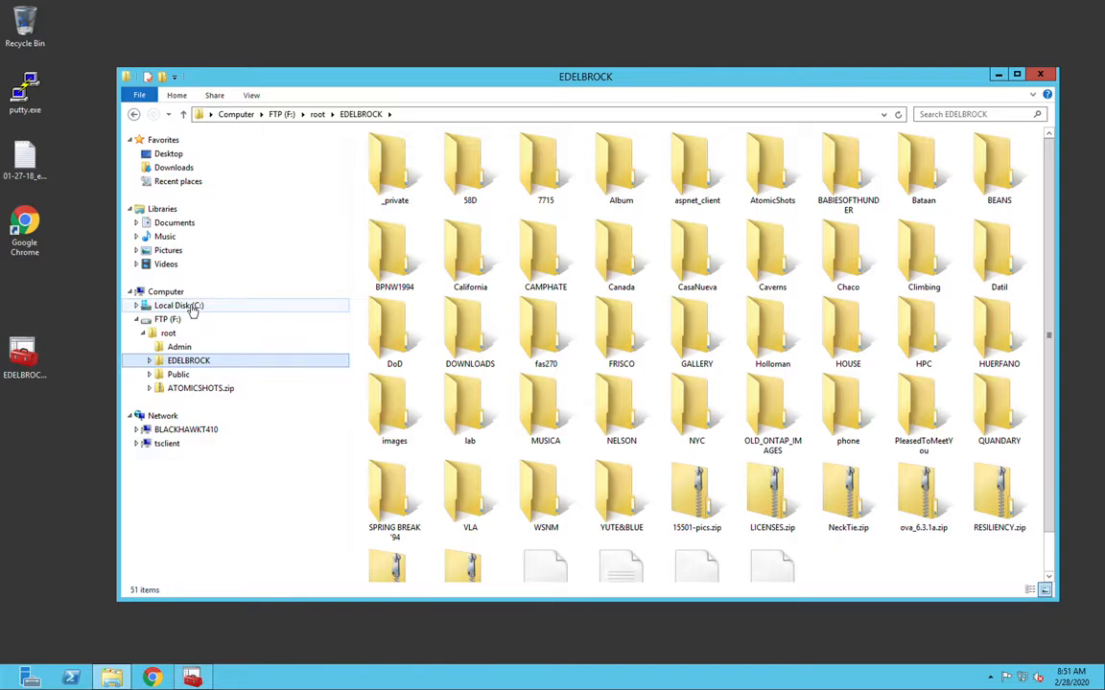
Step: Switch to the Cohesity dashboard and open the APACHE.EDELBROCK.US AGENT-BASED PHY protection group
key("ctrl+Left")
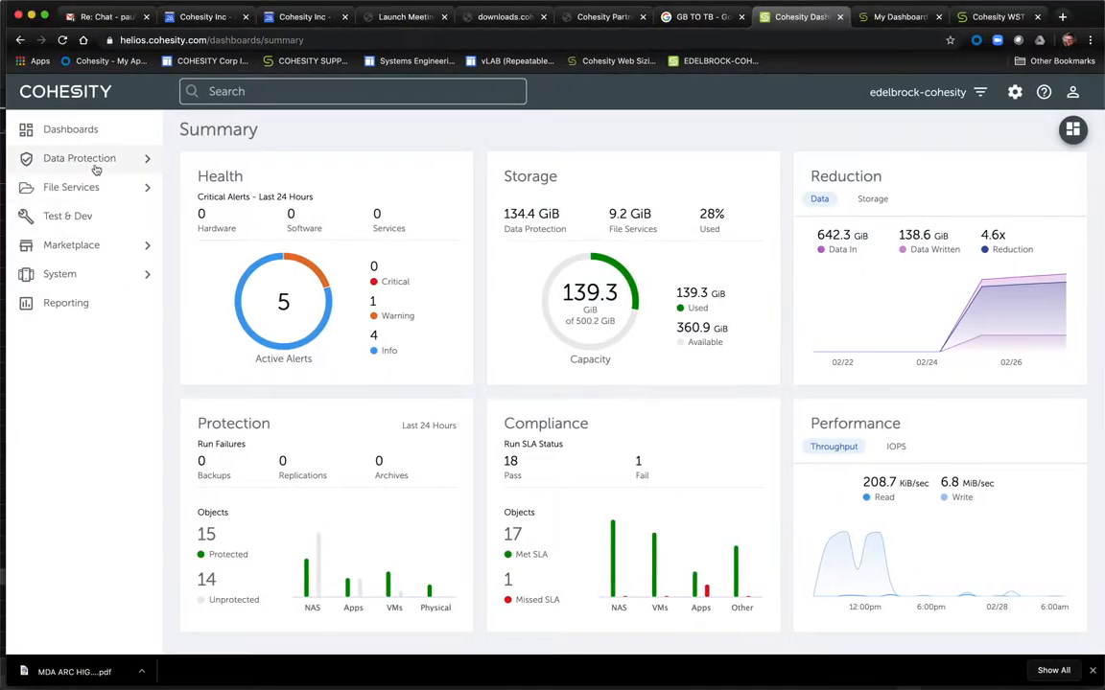
left_click(88, 158)
left_click(80, 198)
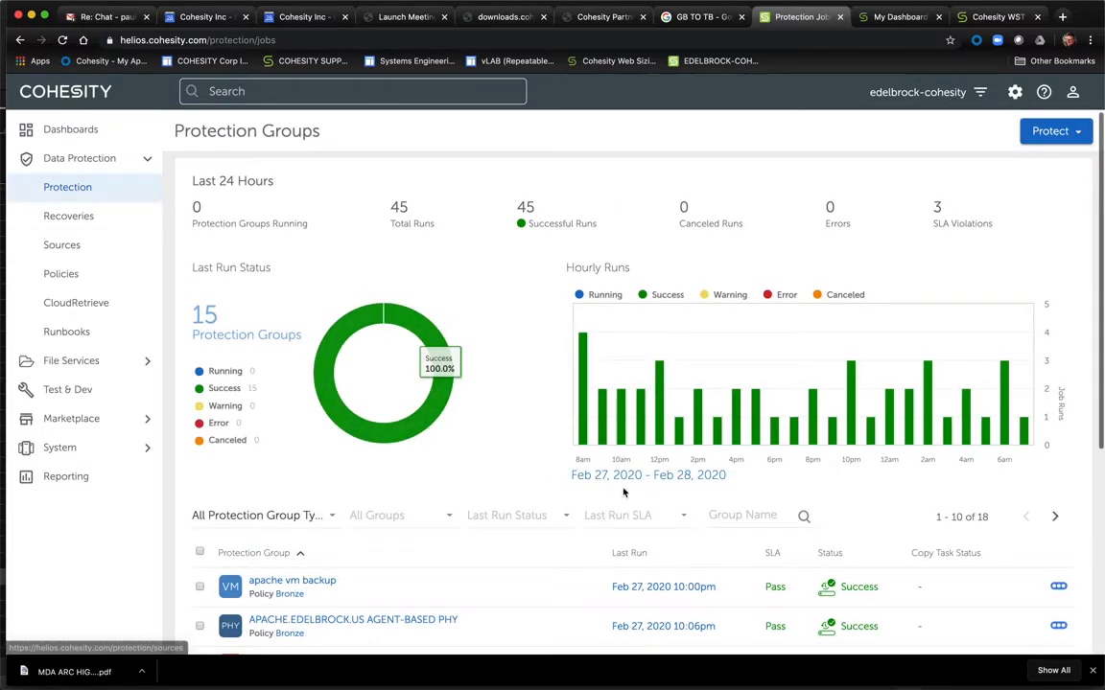
scroll(489, 365, "down", 5)
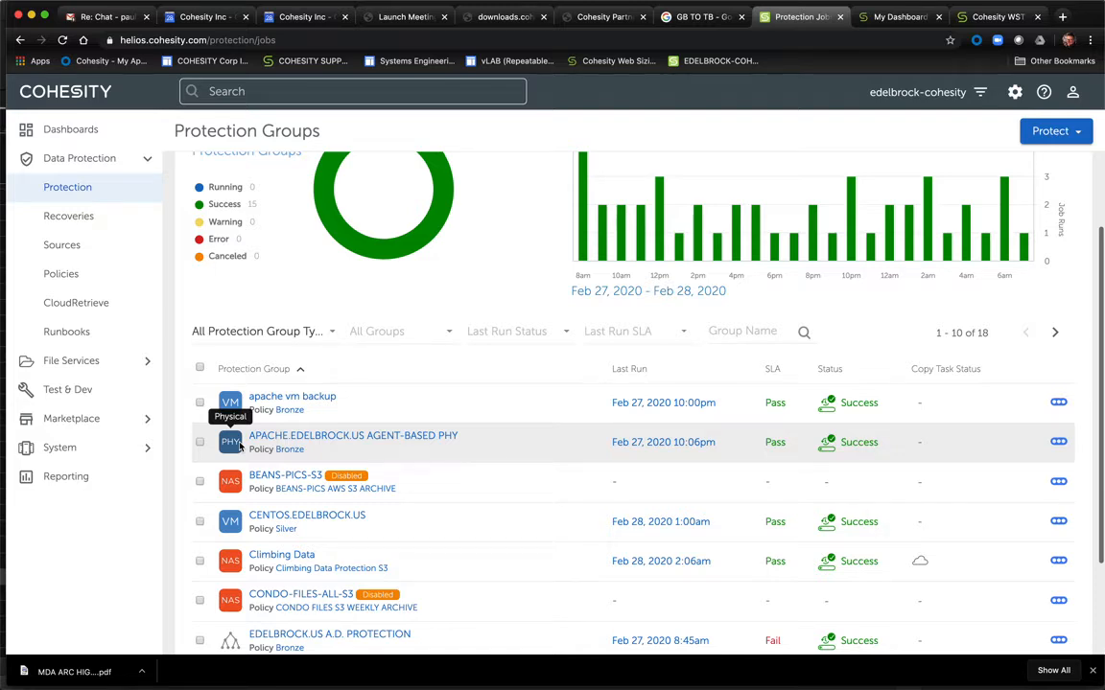
left_click(421, 442)
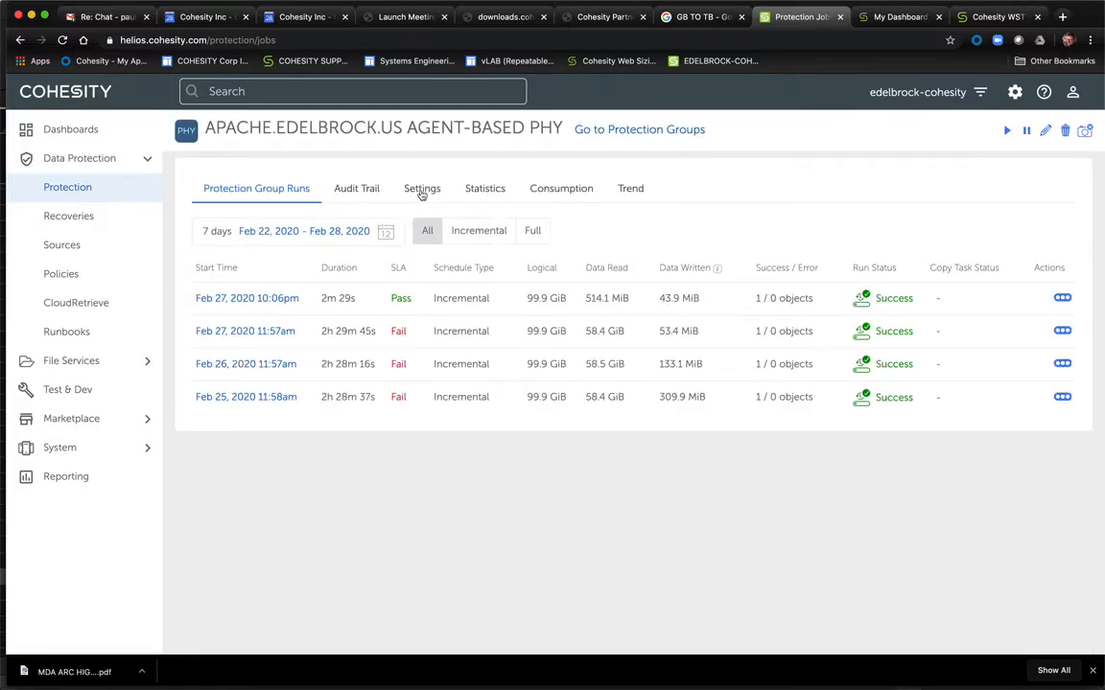
Step: Review the protection group's settings, including its schedule, retention and the indexing include and exclude details
left_click(421, 190)
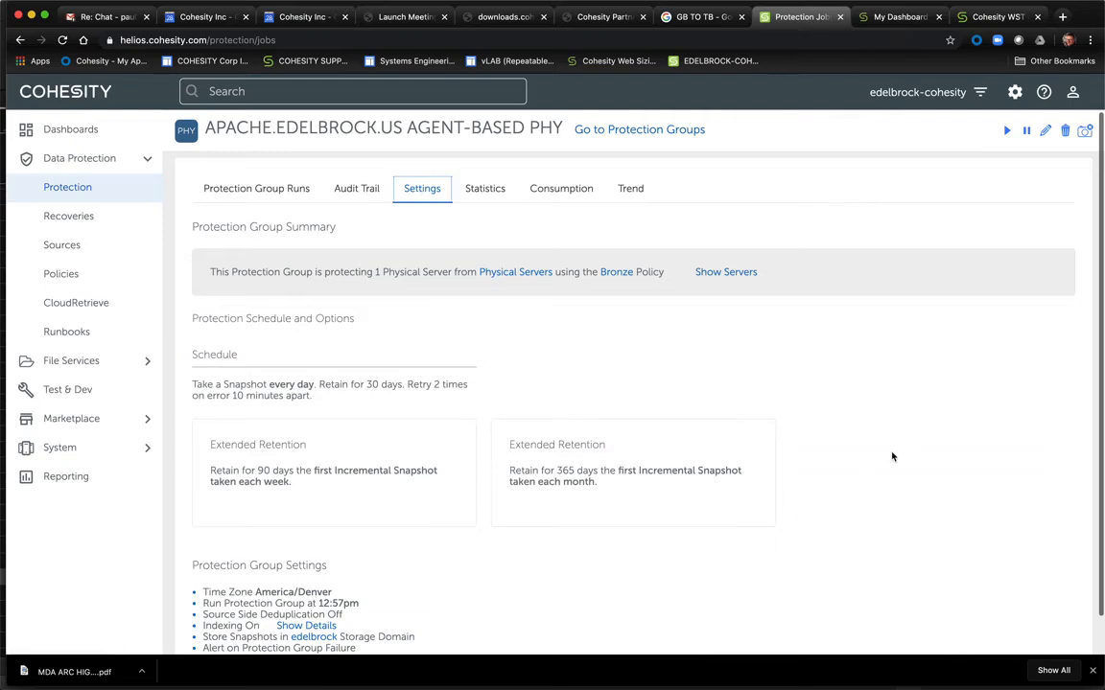
scroll(892, 458, "down", 1)
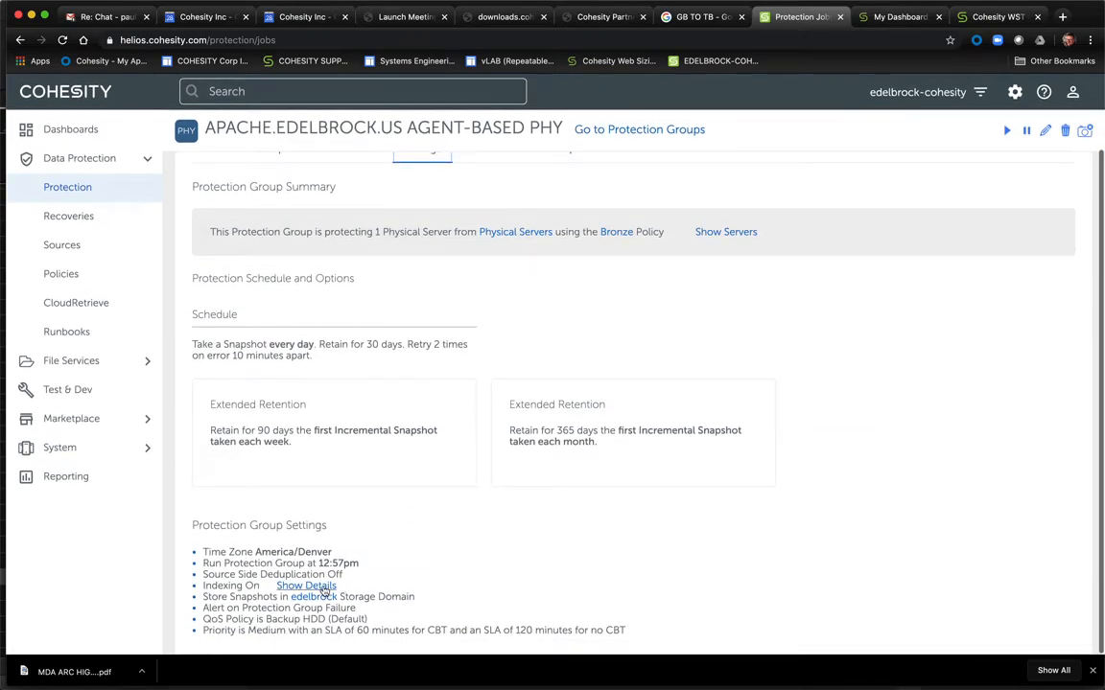
left_click(324, 588)
scroll(480, 562, "down", 4)
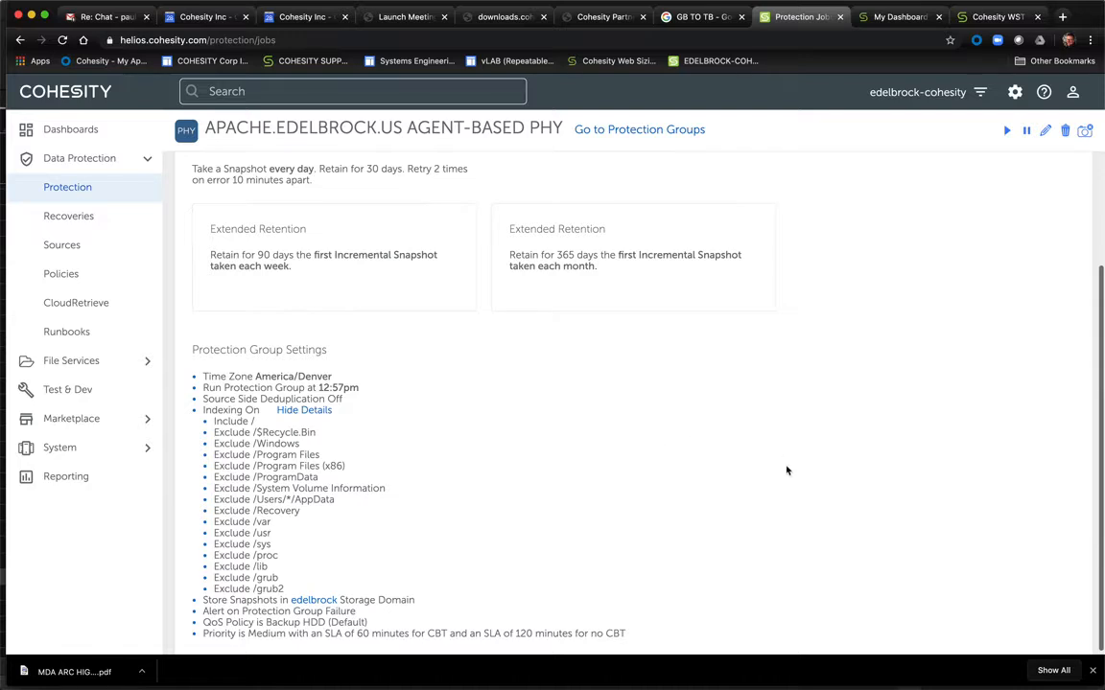
scroll(788, 477, "down", 1)
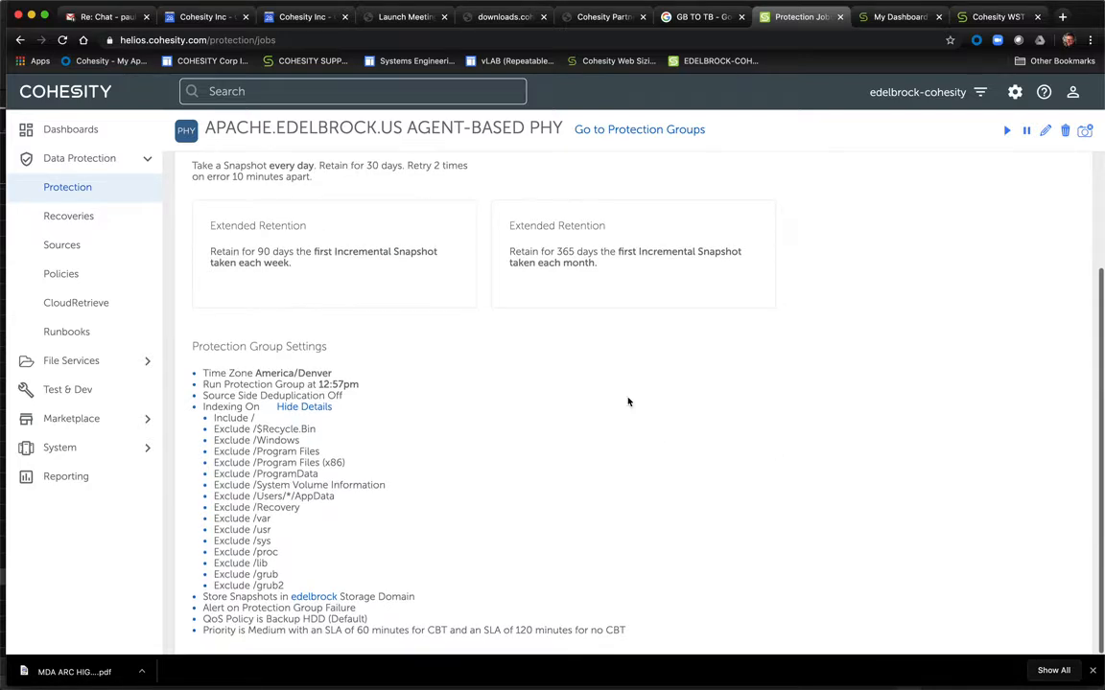
scroll(737, 428, "up", 5)
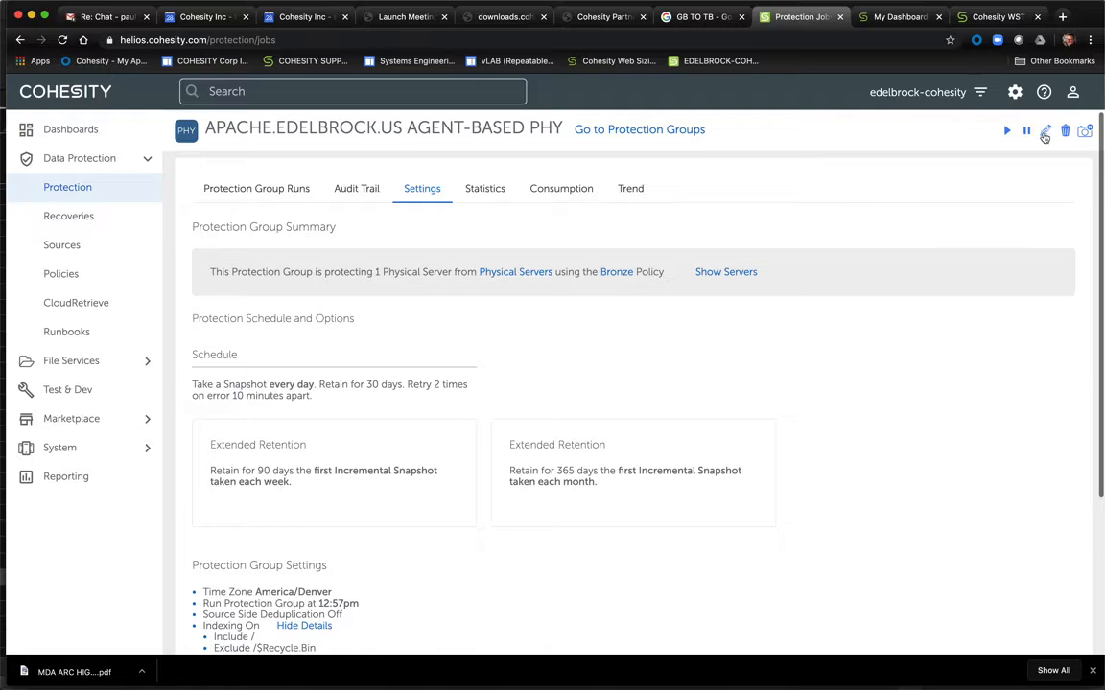
Step: Check the advanced settings in the protection group's edit form, then leave it without saving changes
left_click(1045, 132)
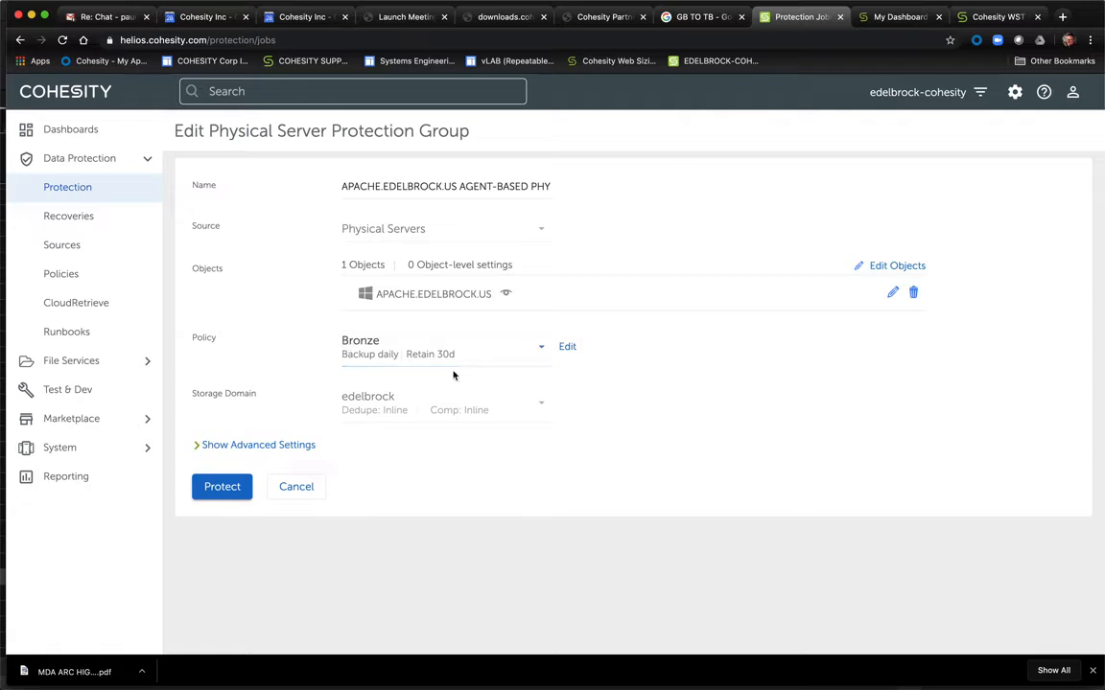
left_click(247, 445)
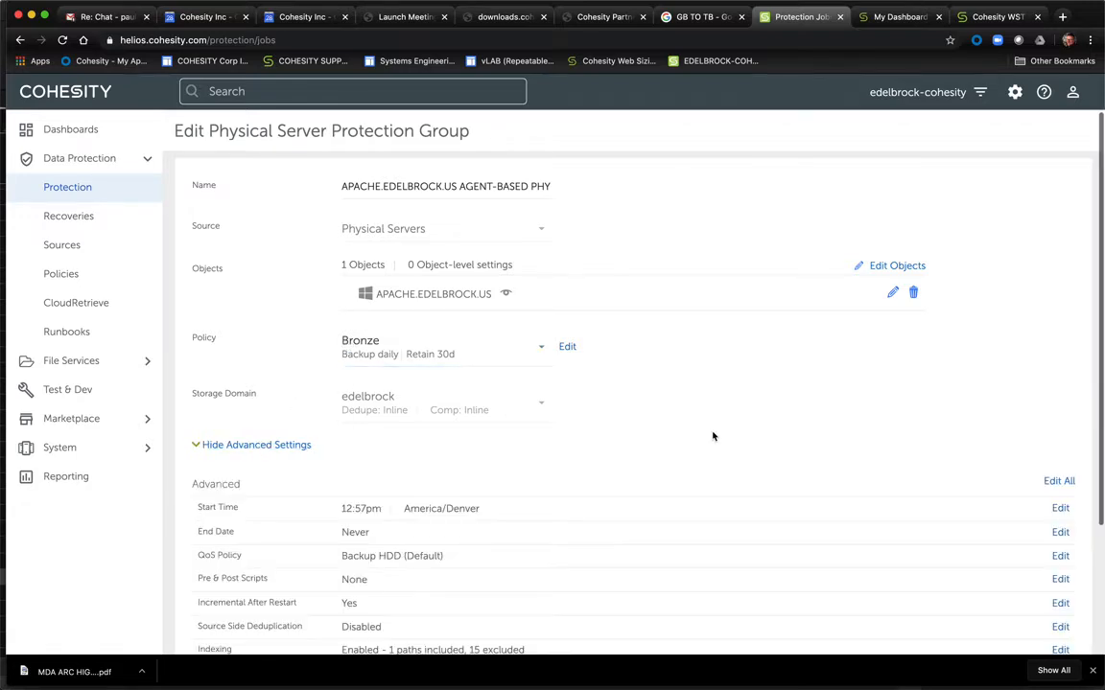
scroll(713, 437, "down", 3)
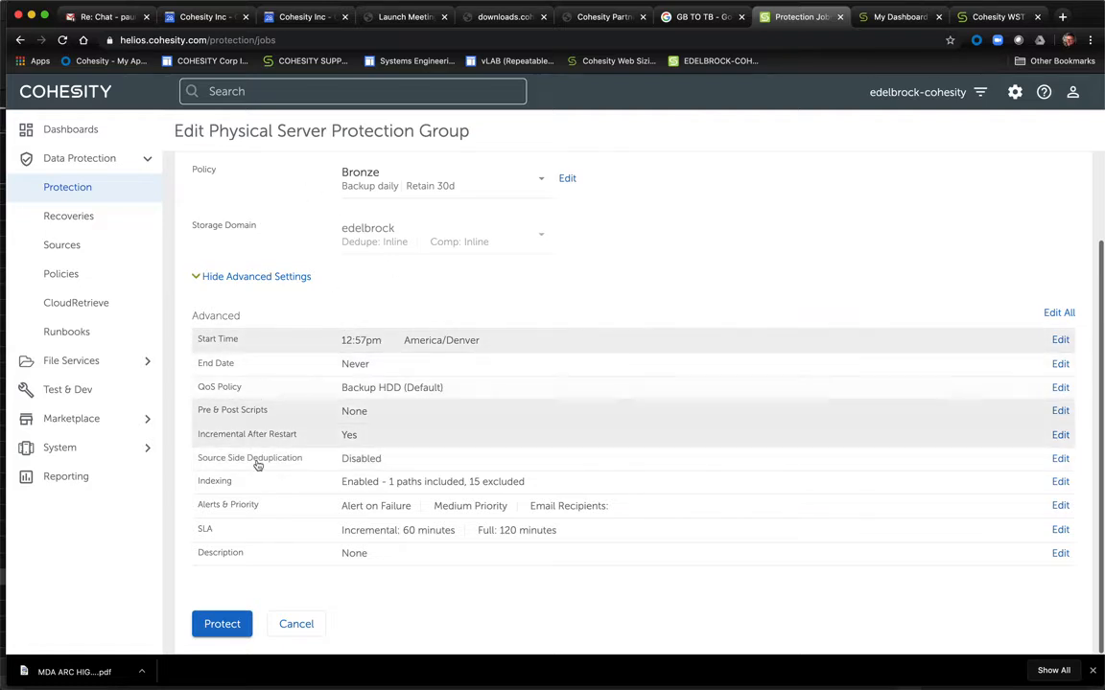
left_click(297, 624)
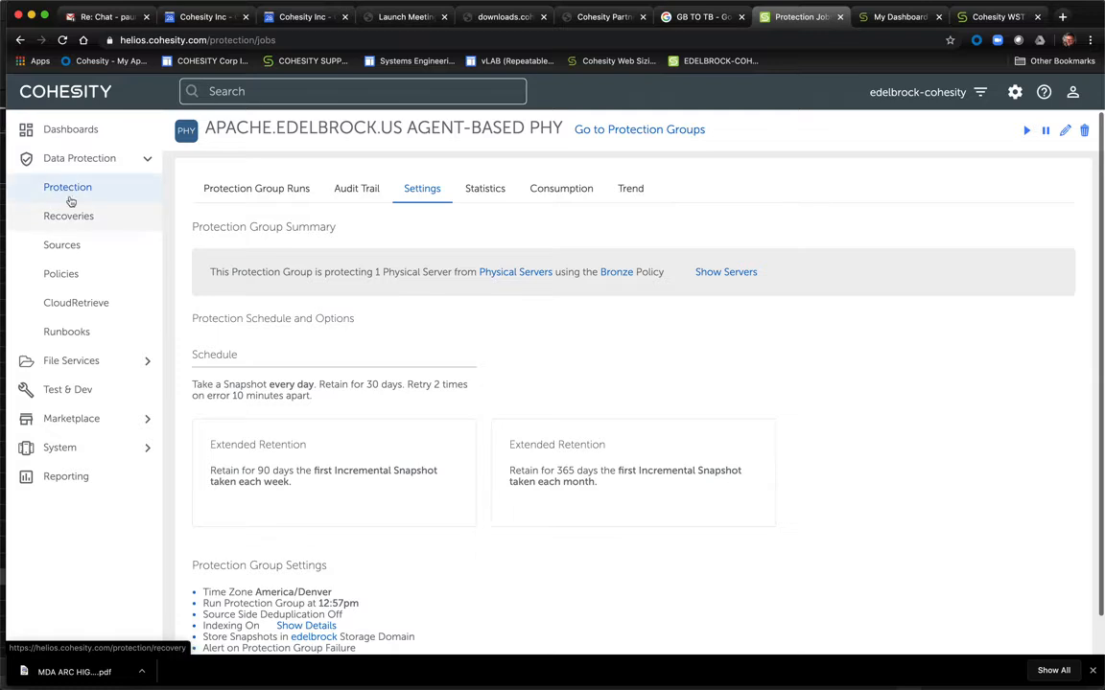
Step: Return to the list of protection groups and look through its entries
left_click(75, 195)
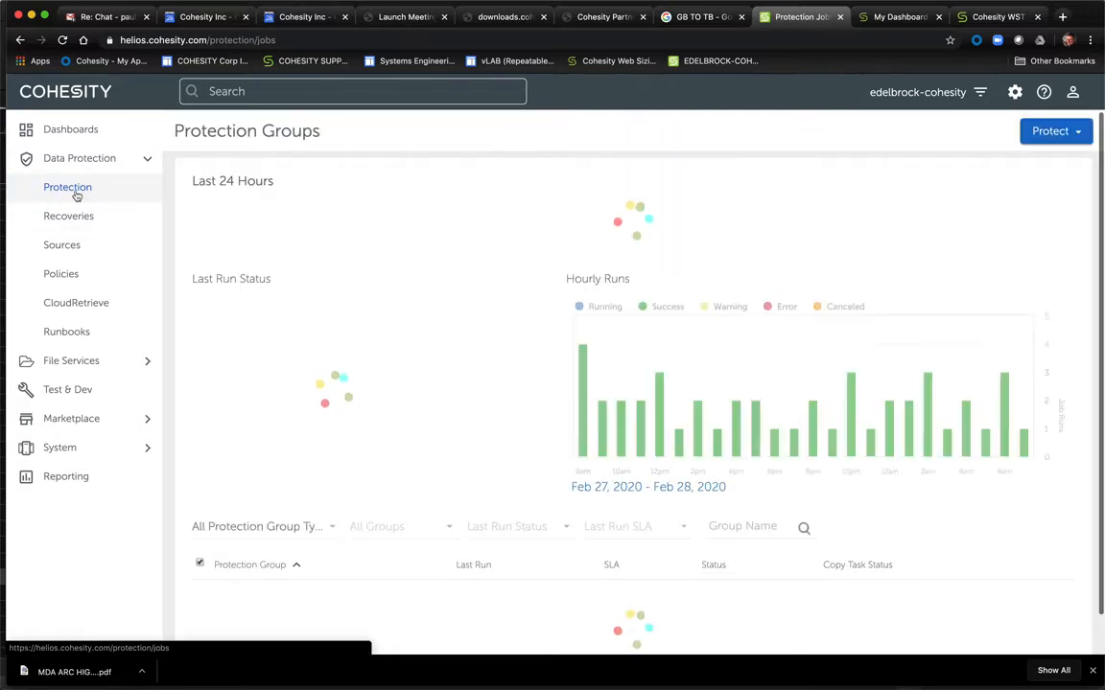
scroll(414, 361, "down", 1)
scroll(414, 361, "down", 5)
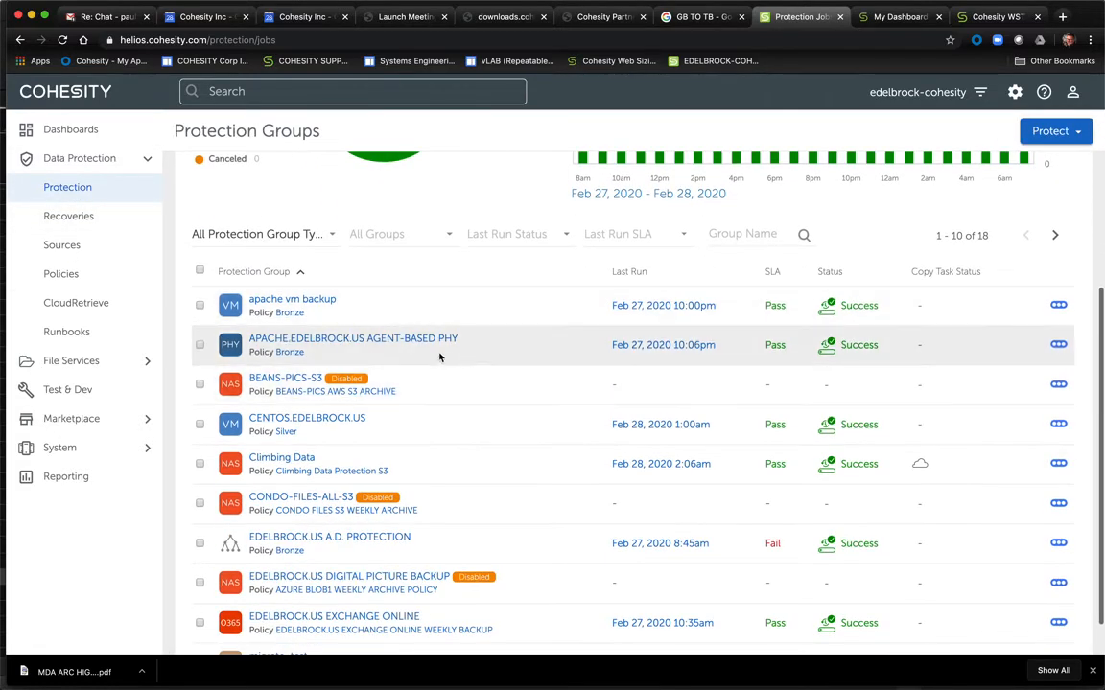
Step: Start a Physical Server recovery, search for "apache" and pick APACHE.EDELBROCK.US from the AGENT-BASED PHY protection group
left_click(60, 218)
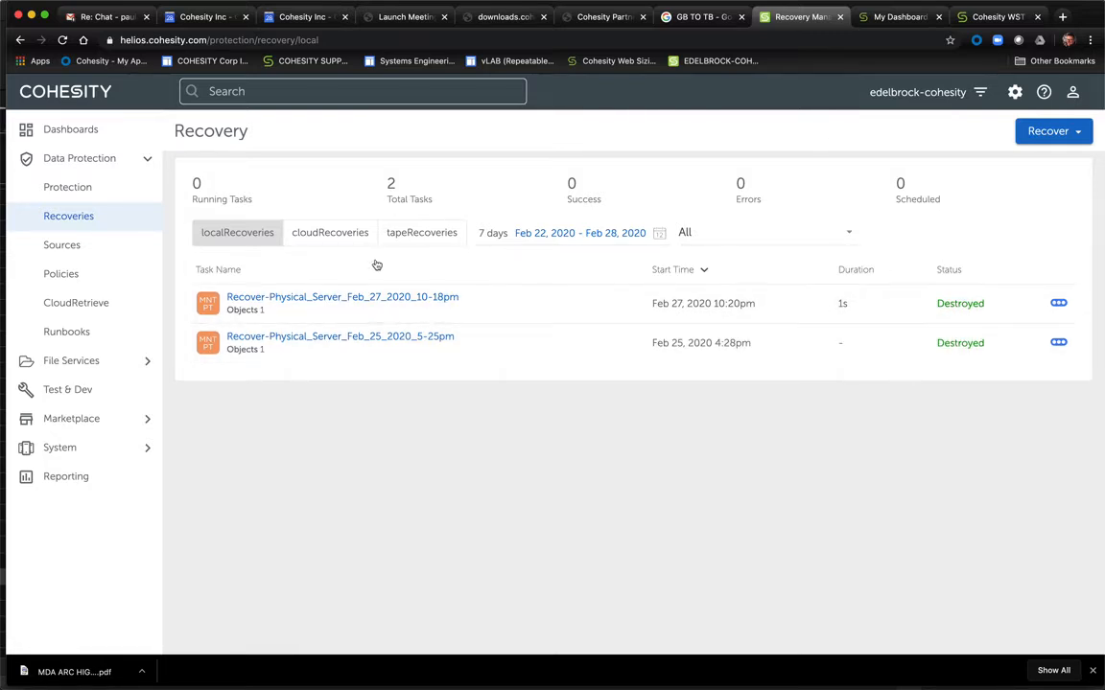
left_click(1080, 136)
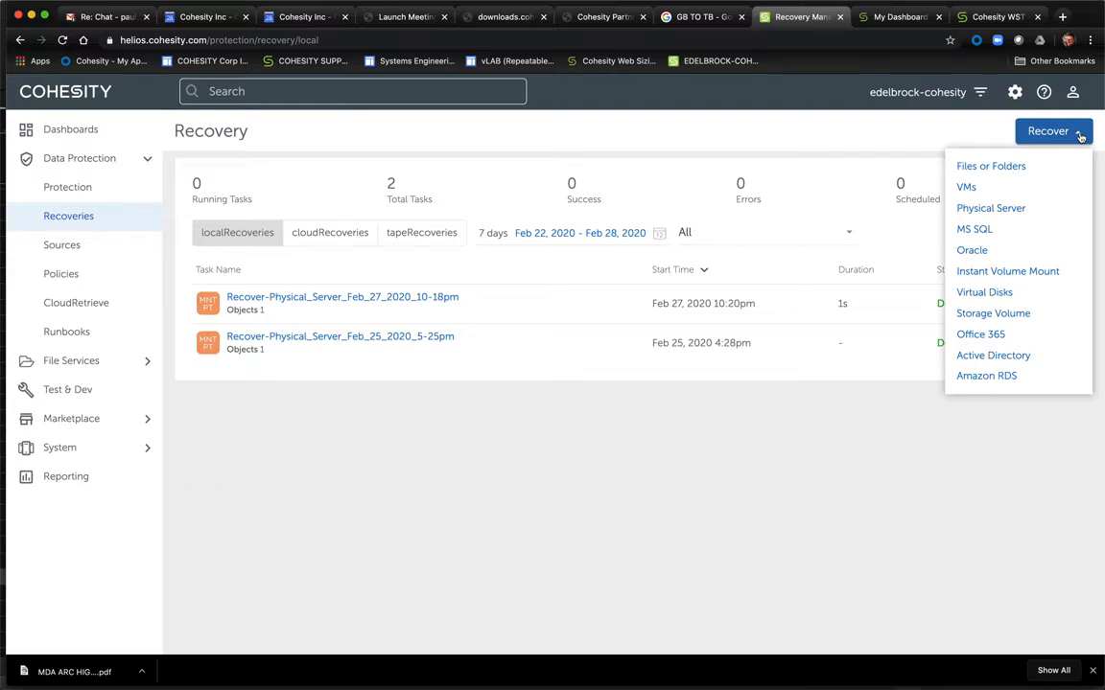
left_click(1020, 210)
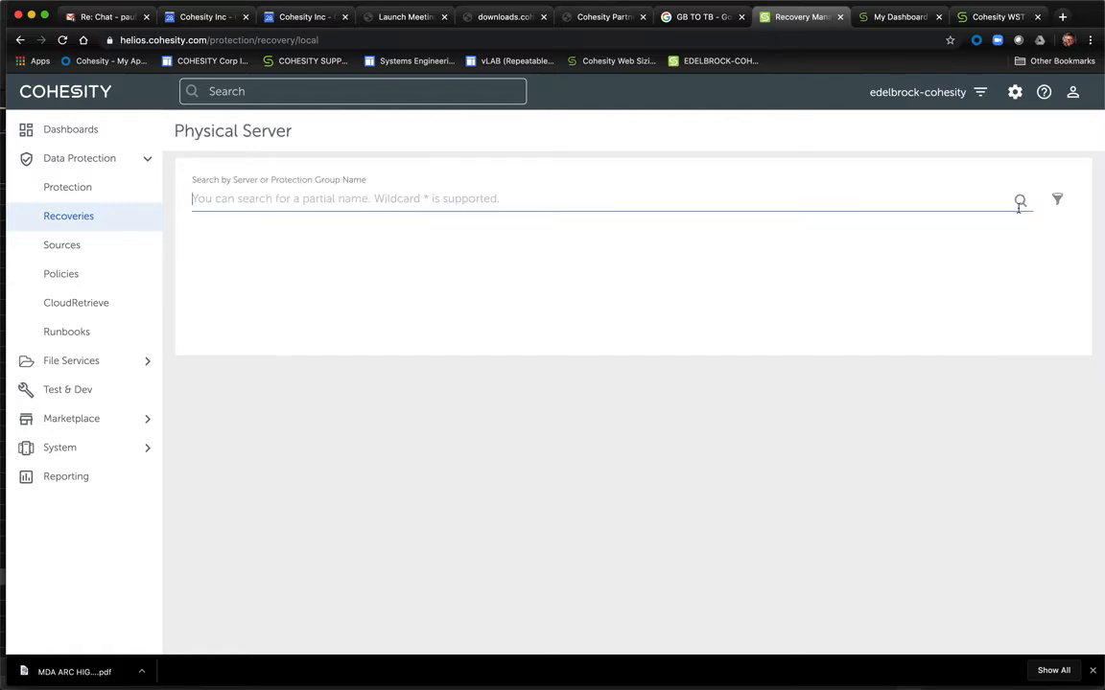
type("apa")
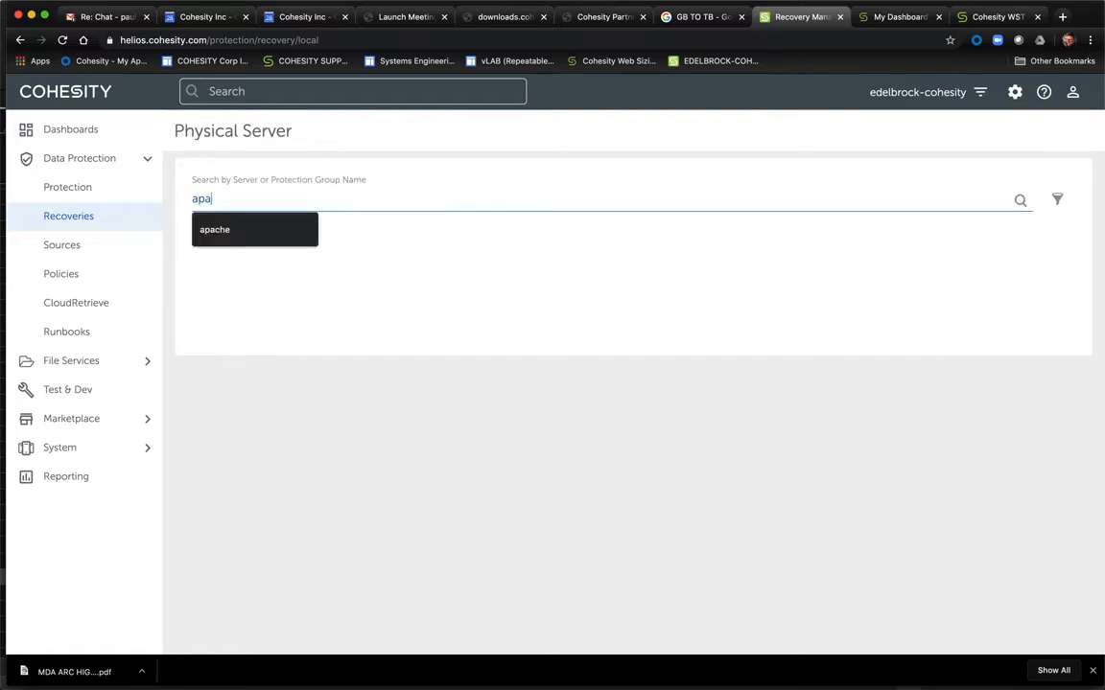
left_click(215, 240)
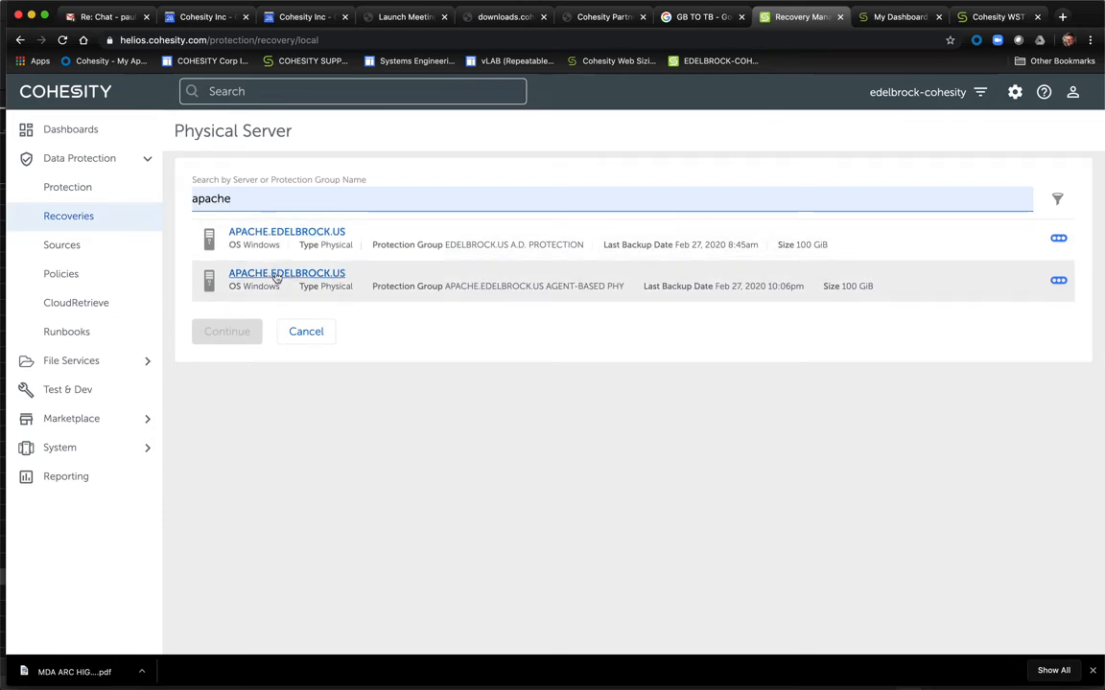
left_click(273, 277)
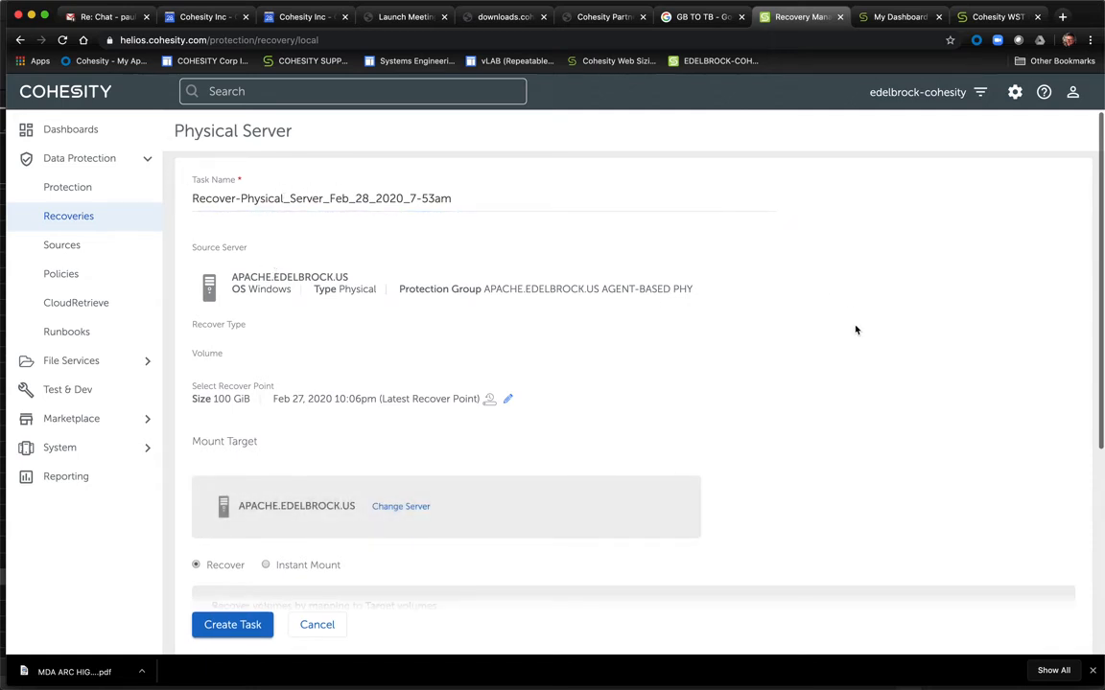
Step: Create a recovery task that uses Instant Mount for the F: volume on APACHE.EDELBROCK.US, and return to the recovery list
scroll(900, 335, "down", 4)
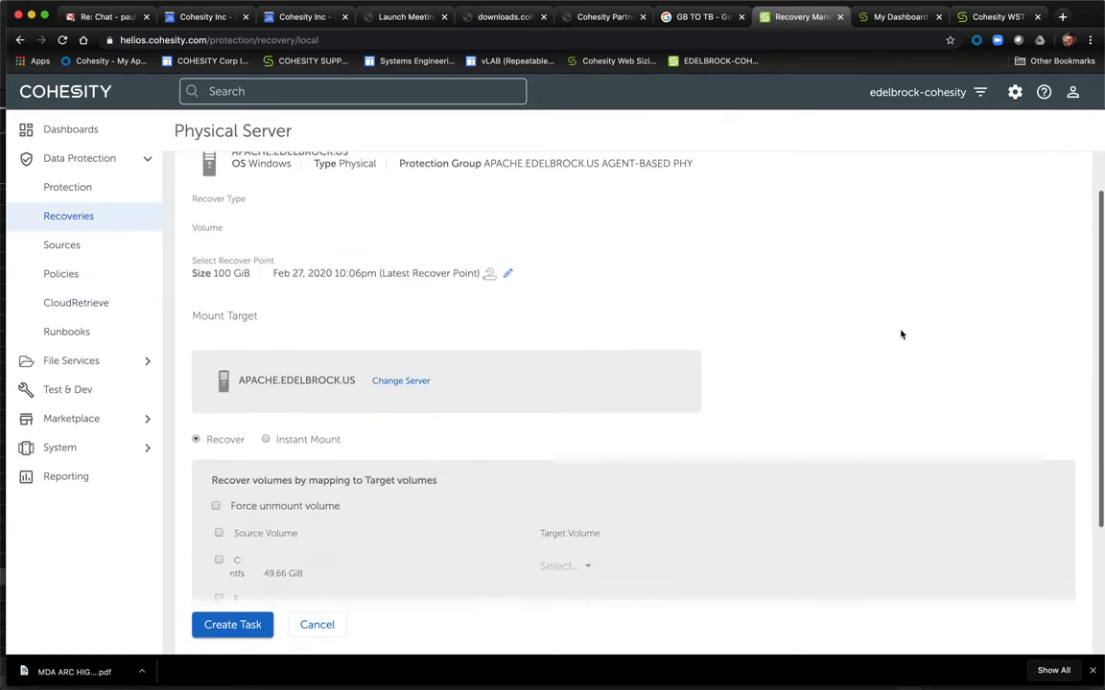
scroll(900, 335, "down", 1)
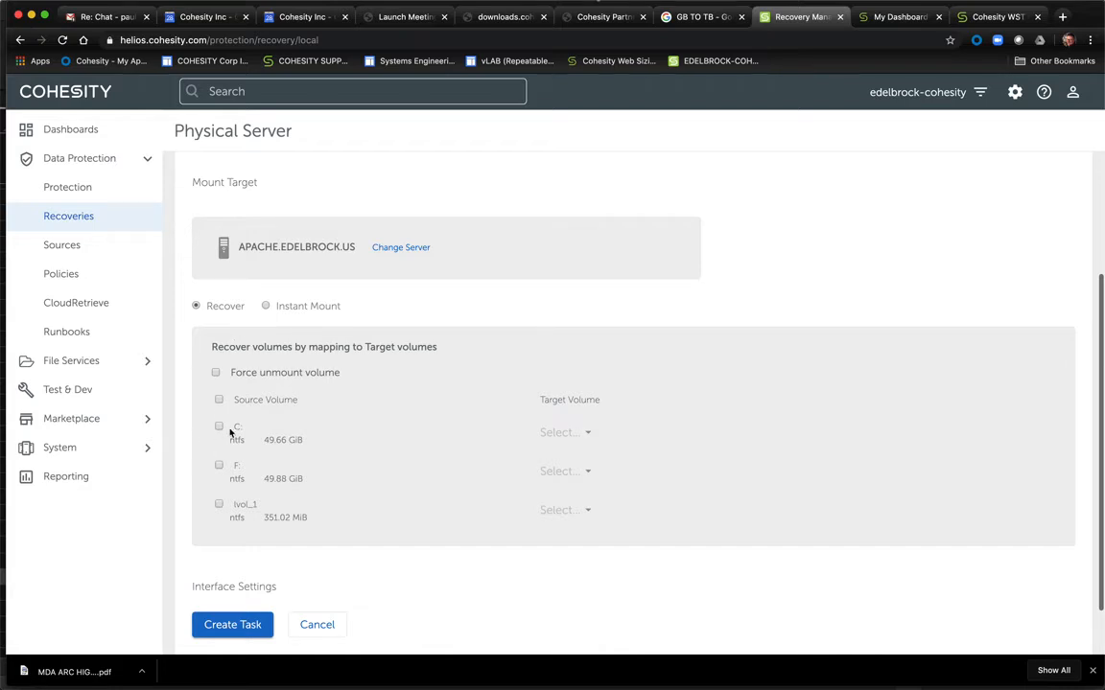
left_click(265, 306)
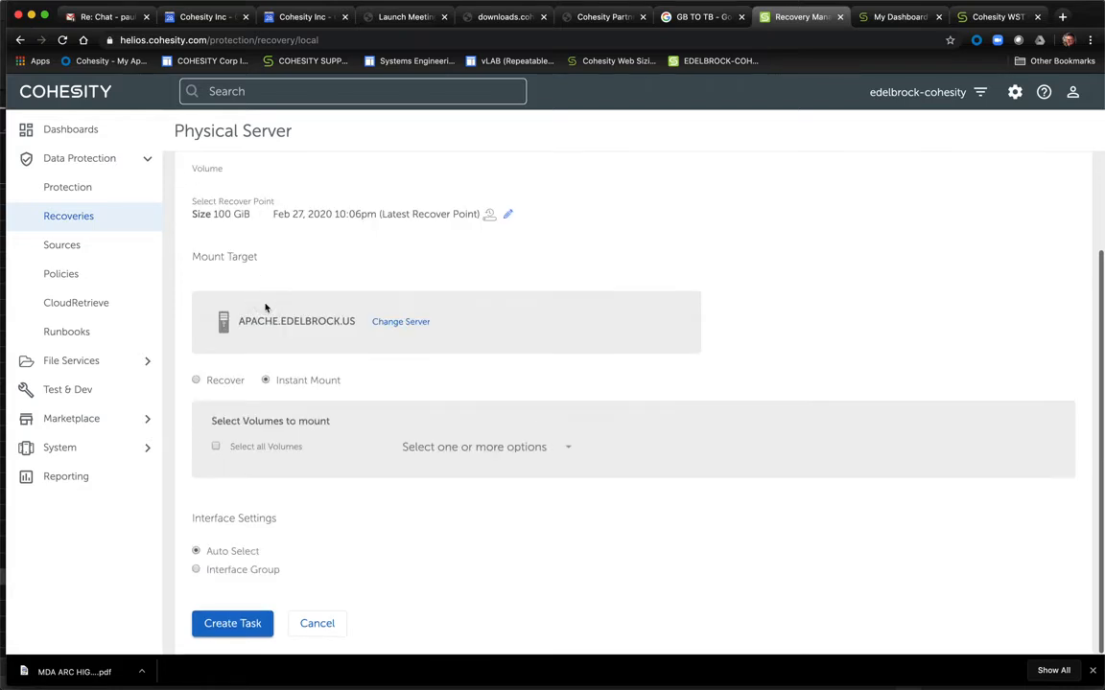
left_click(570, 448)
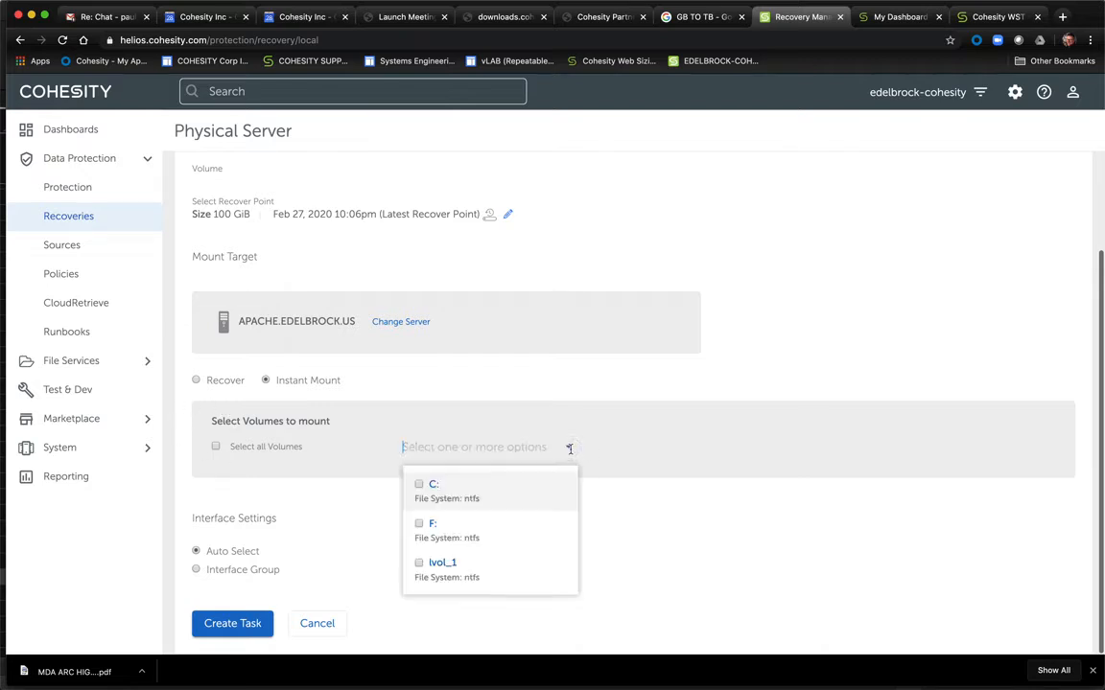
left_click(418, 525)
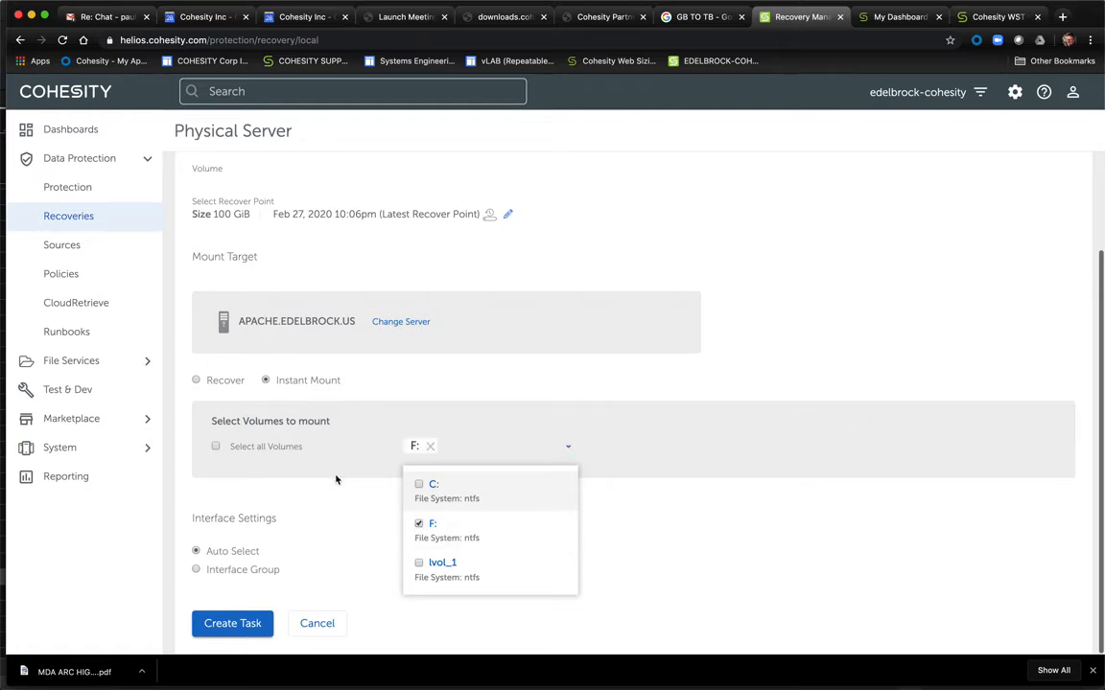
left_click(304, 486)
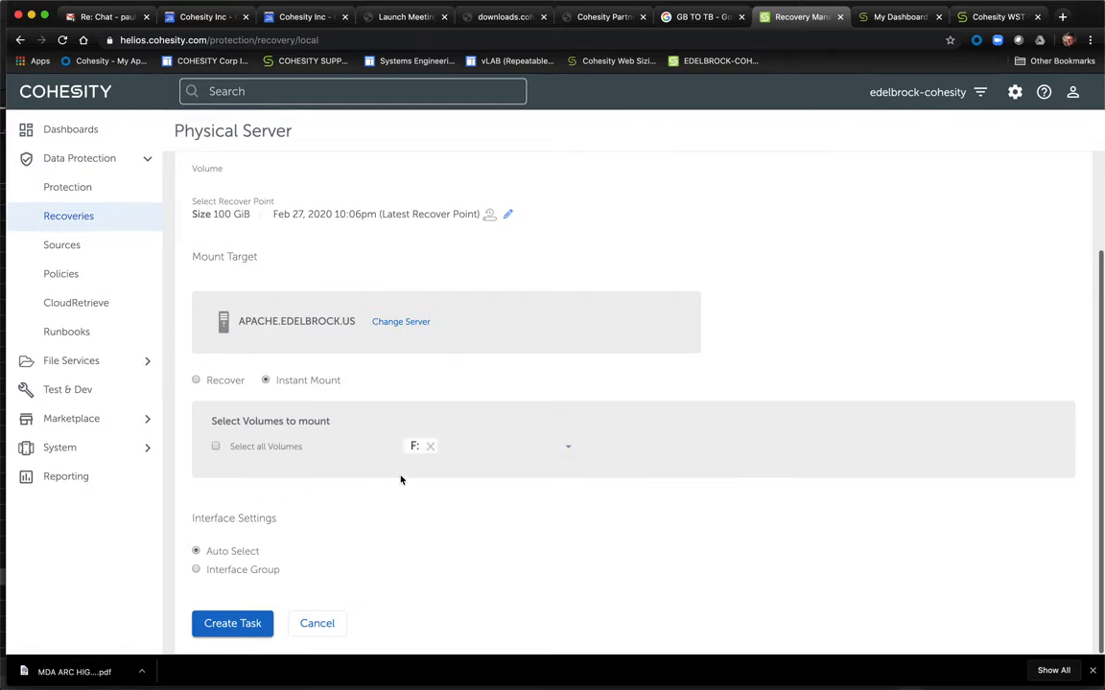
left_click(230, 625)
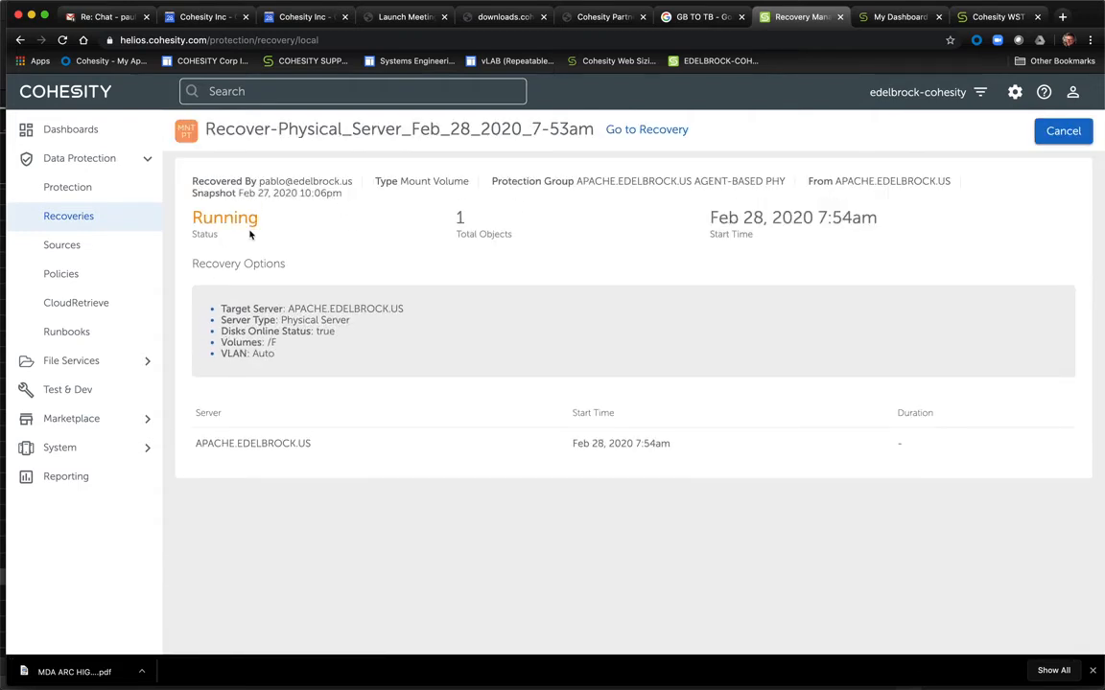
left_click(615, 130)
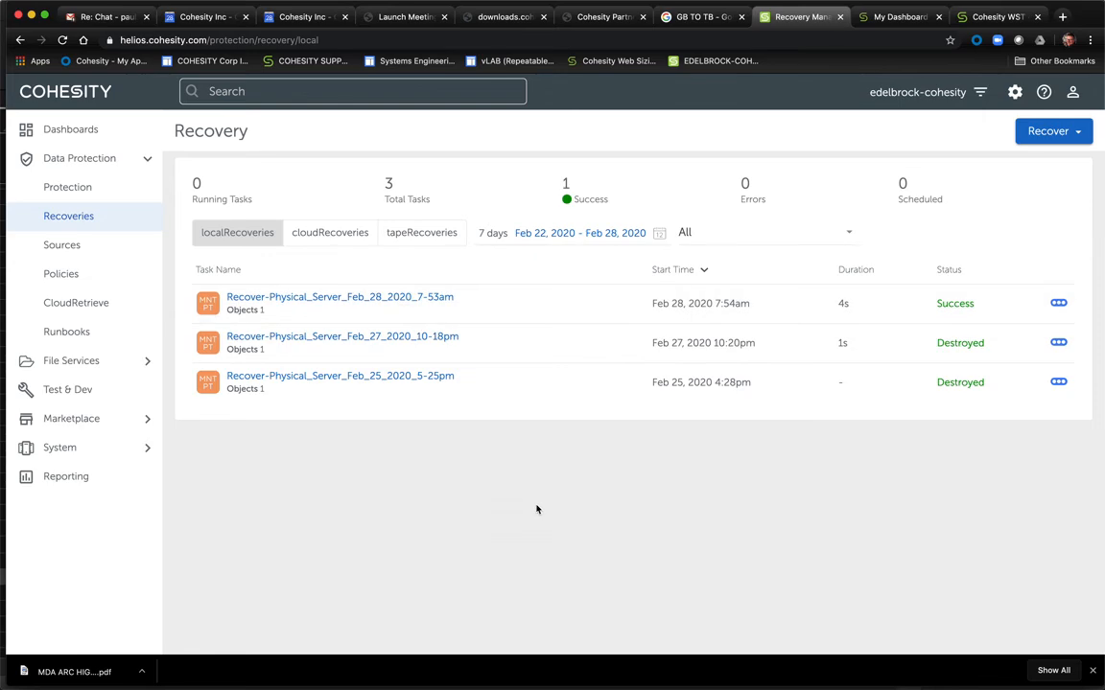
Step: Switch to the Apache server's File Explorer and open the root folder of cohesity-restore-297083717 in CohesityMounts on drive C:
key("ctrl+Right")
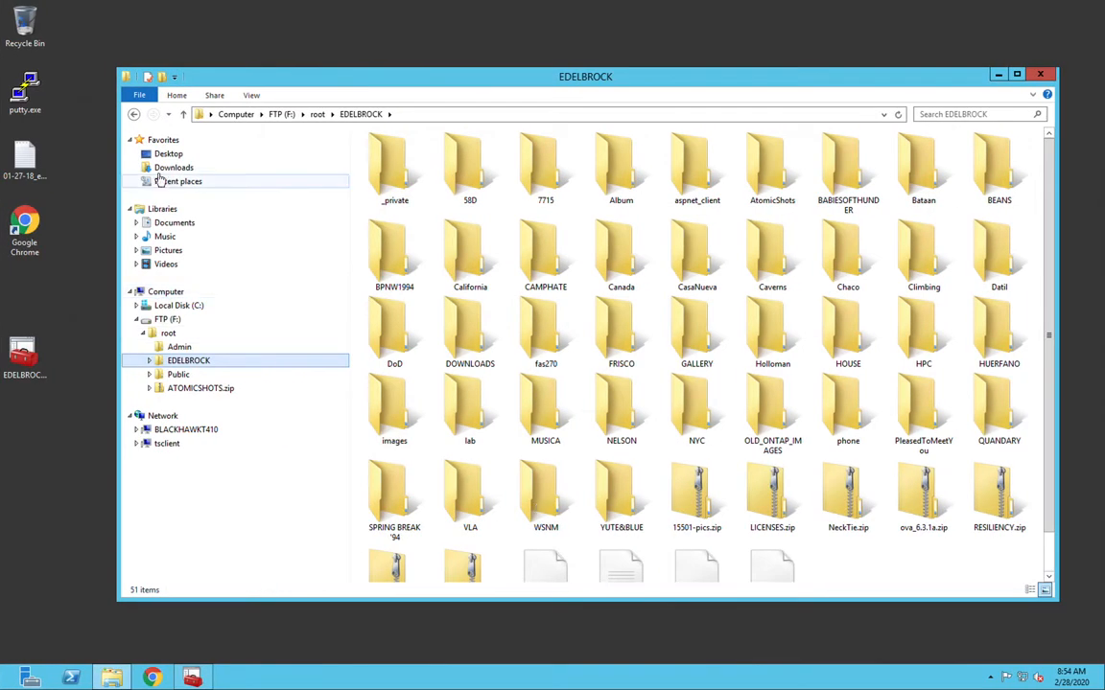
left_click(135, 305)
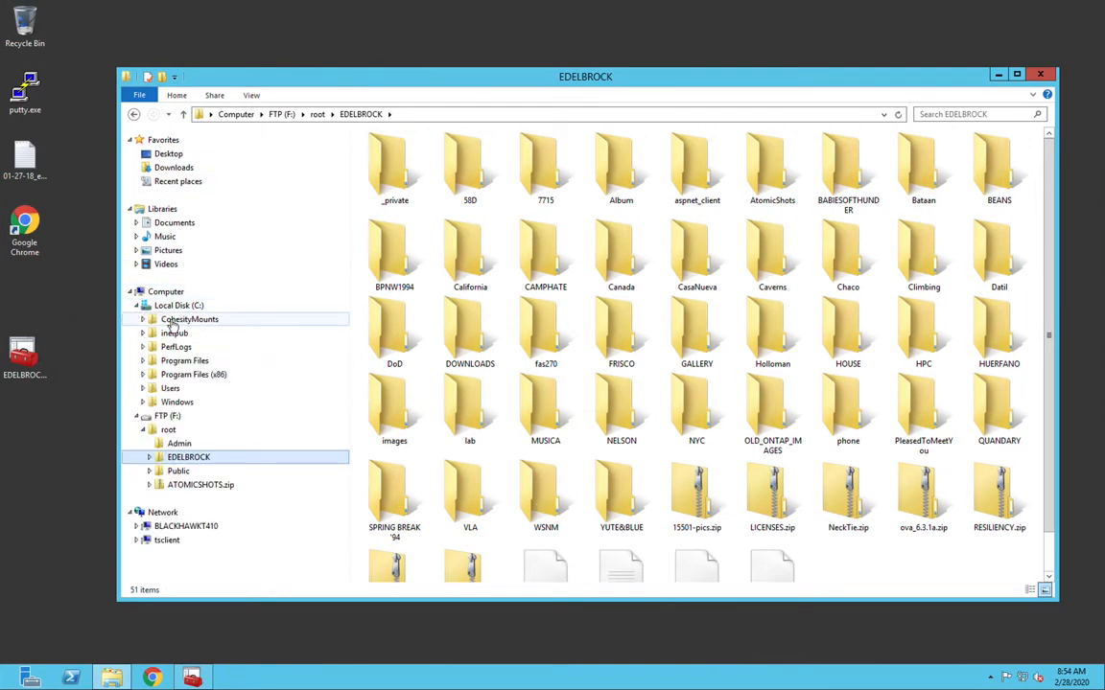
left_click(175, 320)
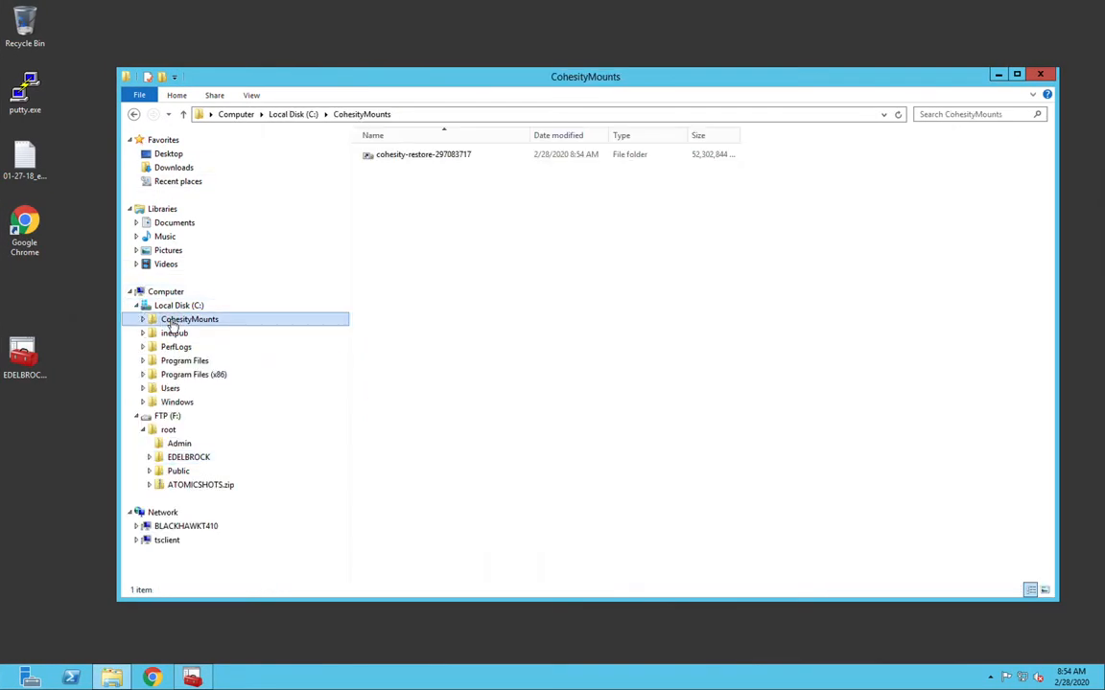
left_click(142, 320)
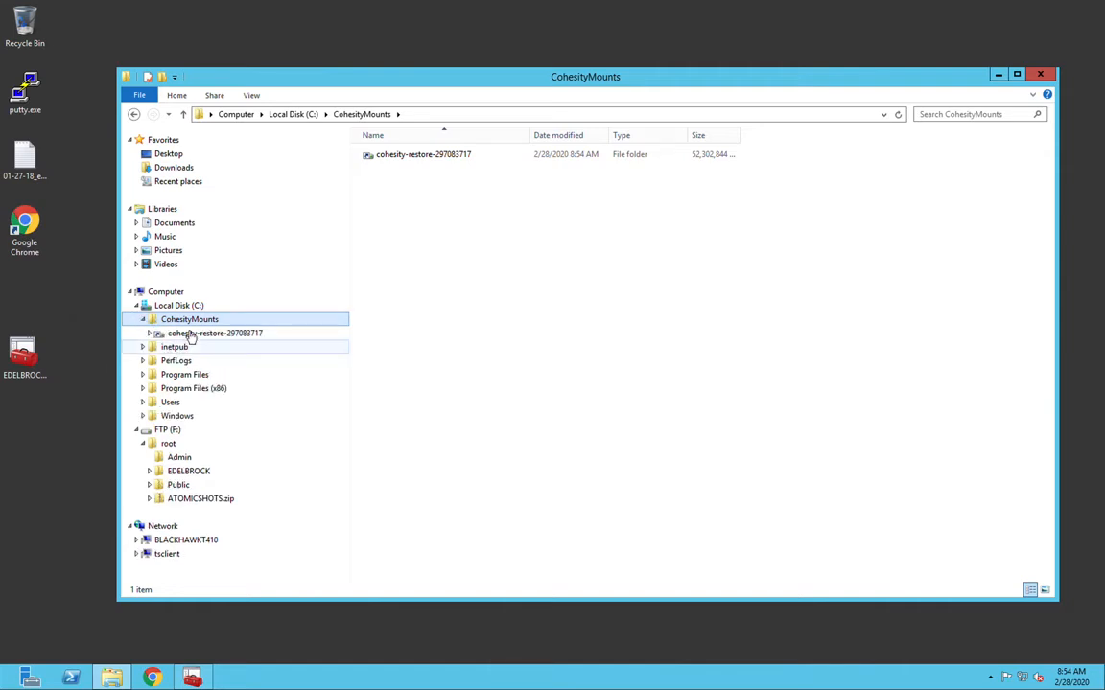
left_click(192, 334)
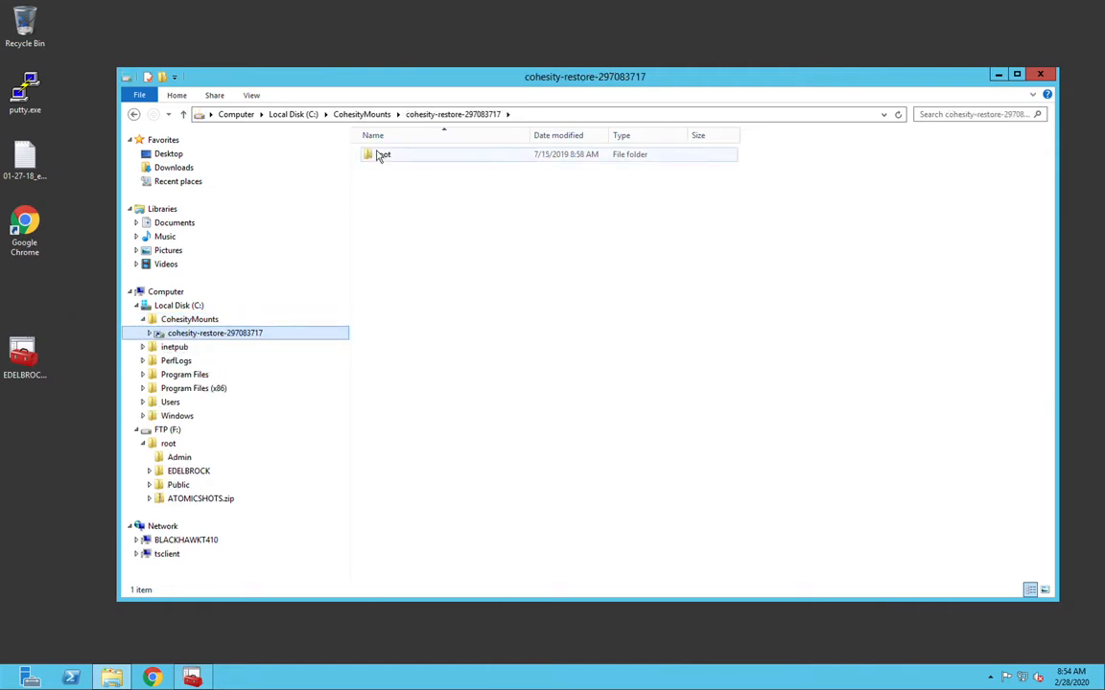
left_click(149, 333)
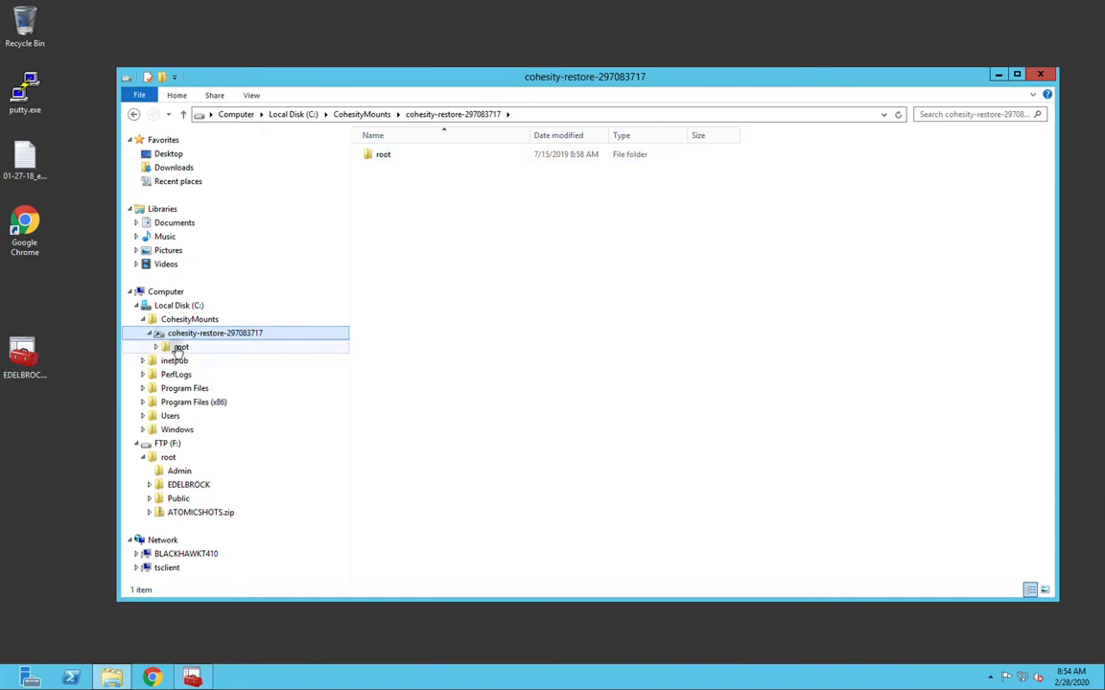
left_click(179, 348)
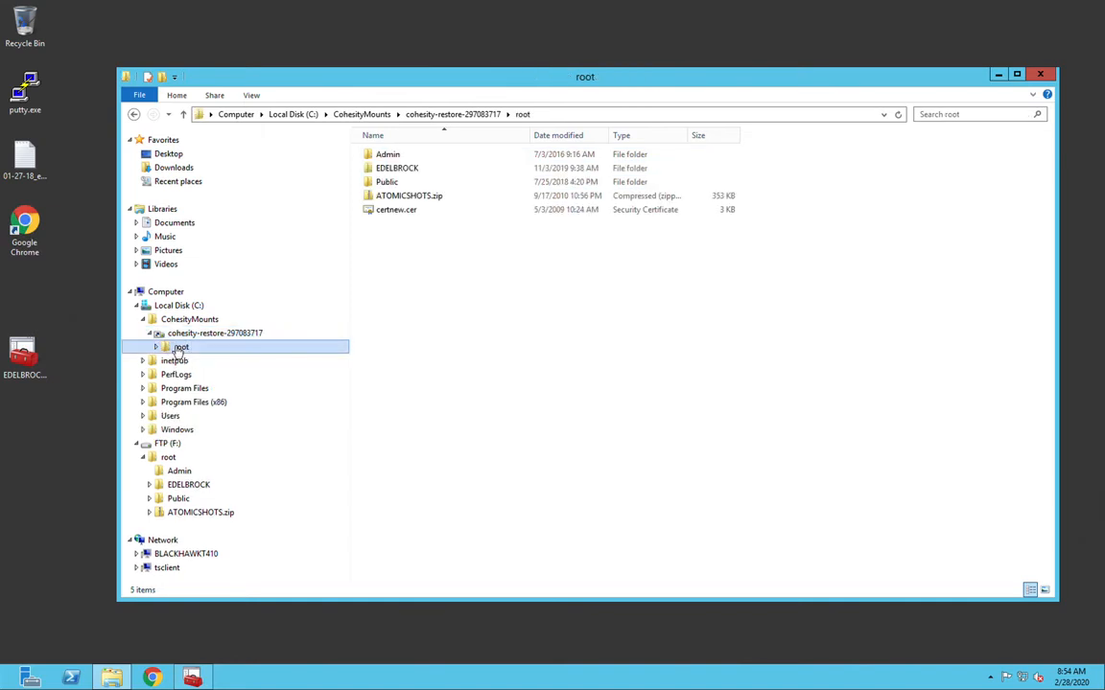
Step: Look through the EDELBROCK folder on the mounted volume, and return to the CohesityMounts folder
double_click(397, 169)
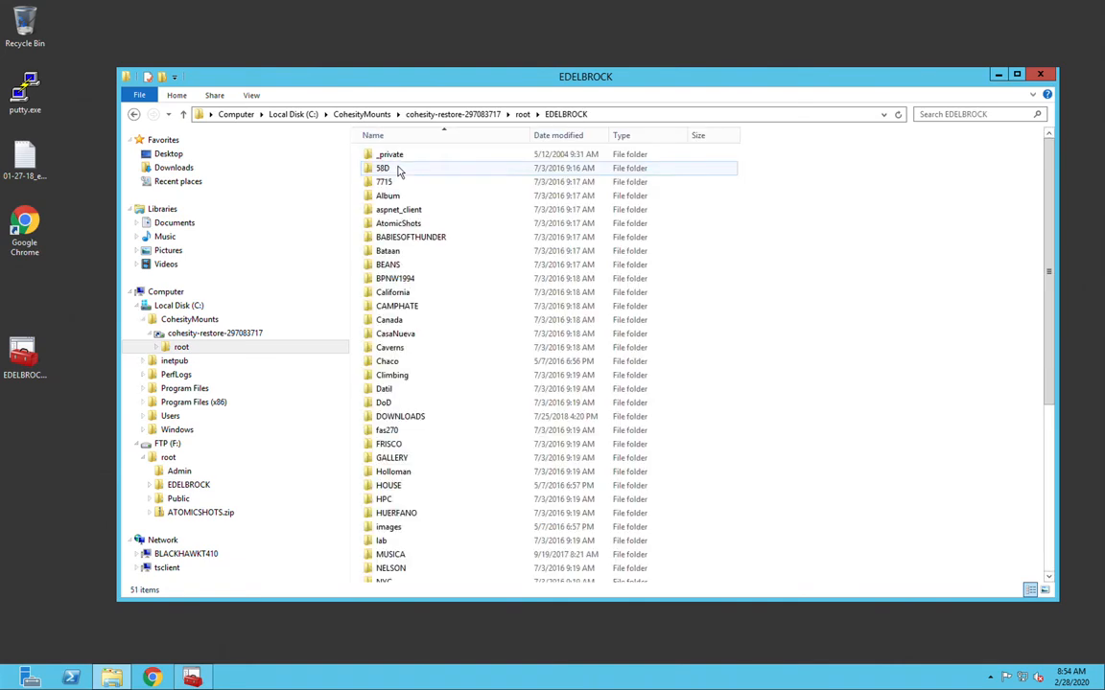
scroll(423, 264, "down", 7)
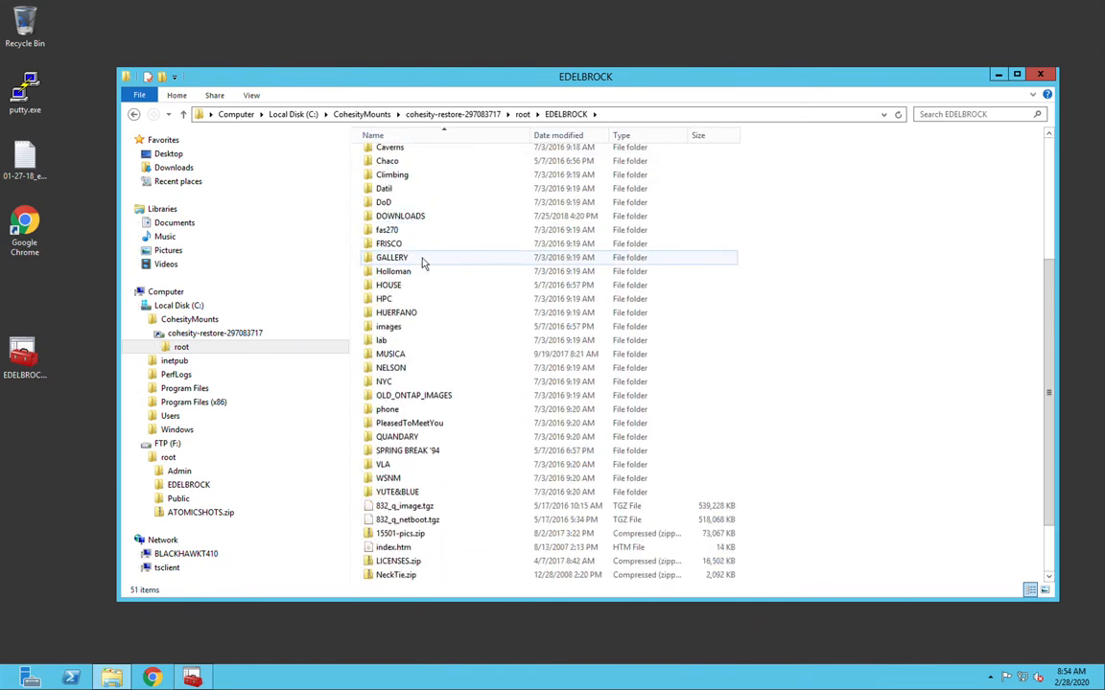
scroll(423, 264, "up", 5)
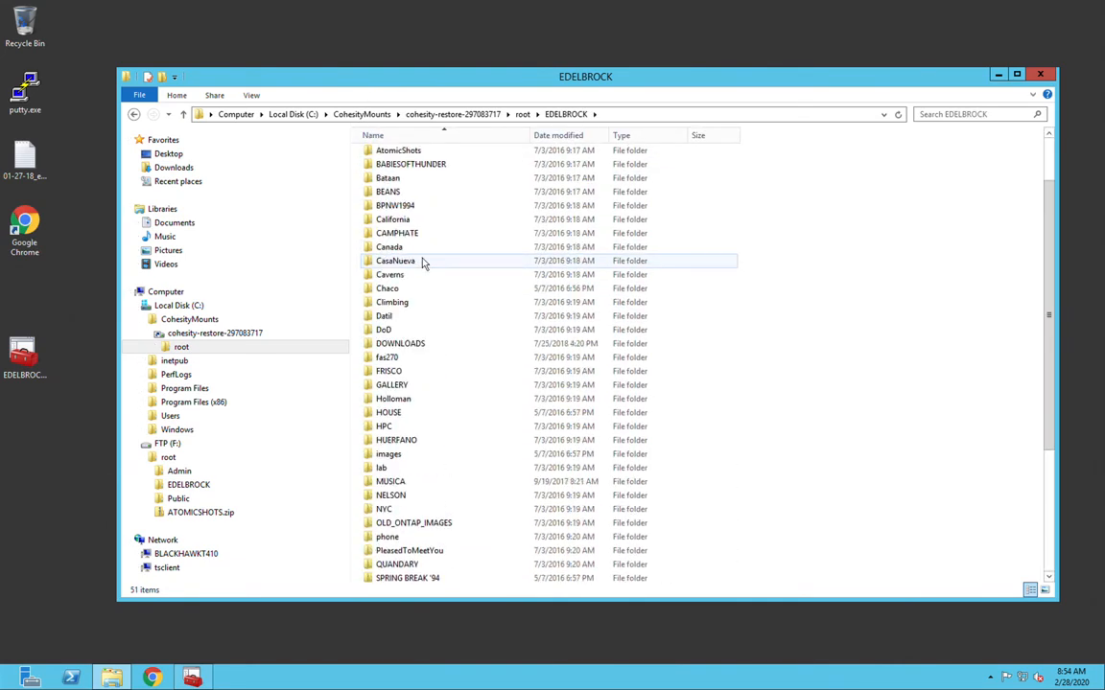
double_click(418, 342)
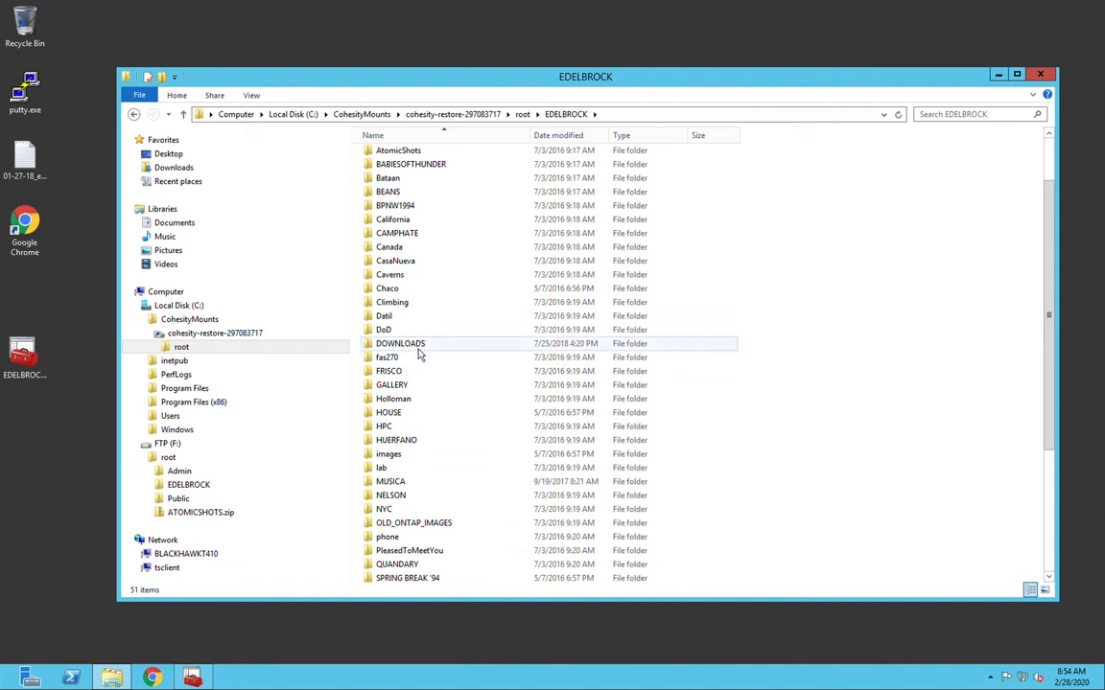
left_click(363, 114)
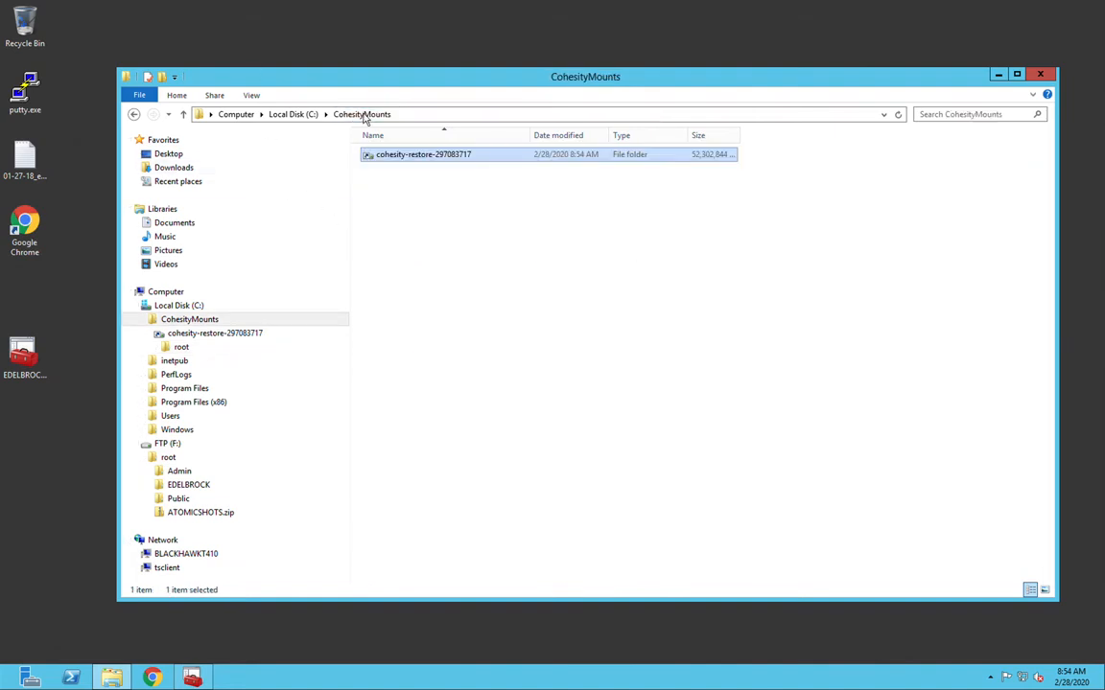
left_click(190, 319)
Step: Switch to Cohesity in Chrome and tear down the mount points of the recovery task Recover-Physical_Server_Feb_28_2020_7-53am
key("ctrl+Left")
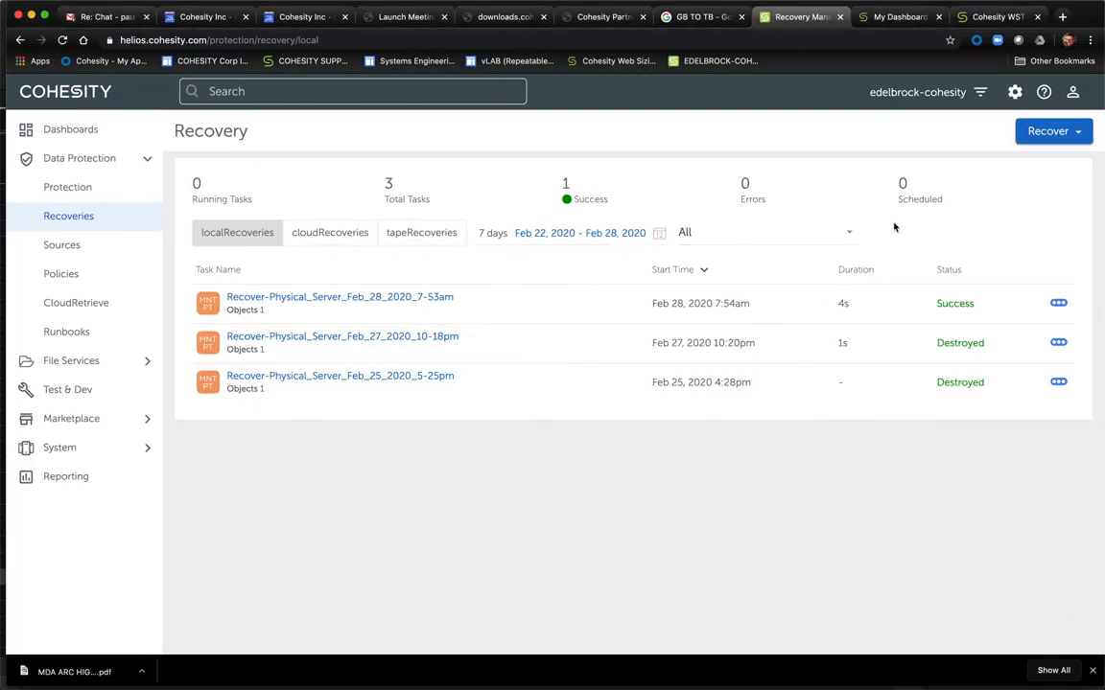
left_click(328, 299)
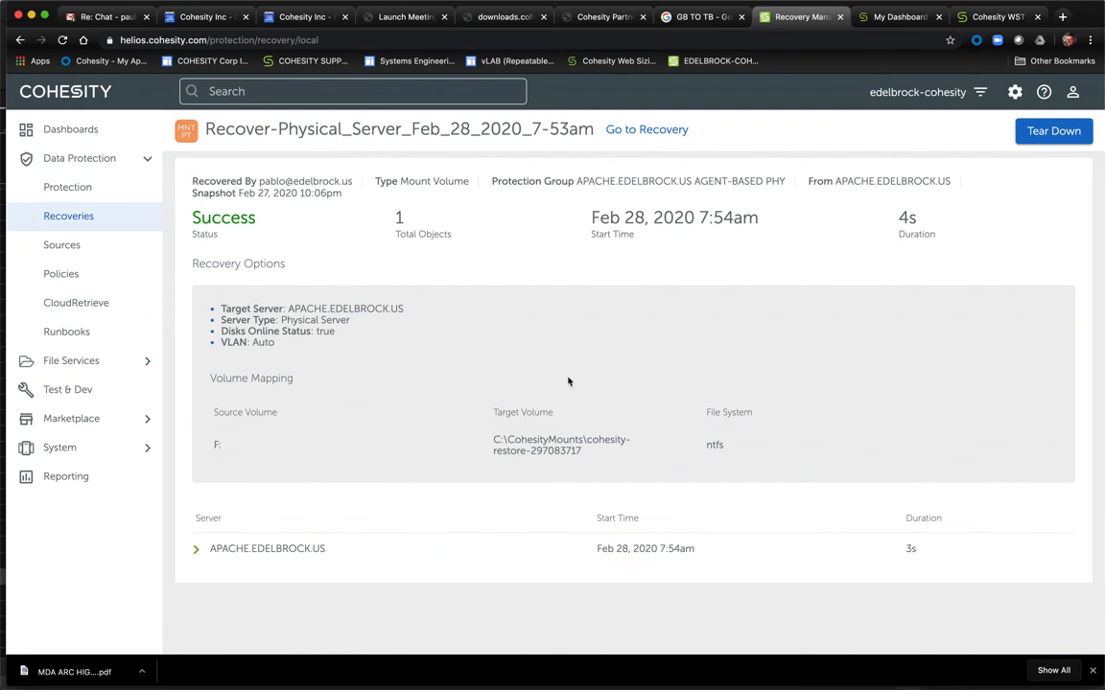
left_click(1053, 131)
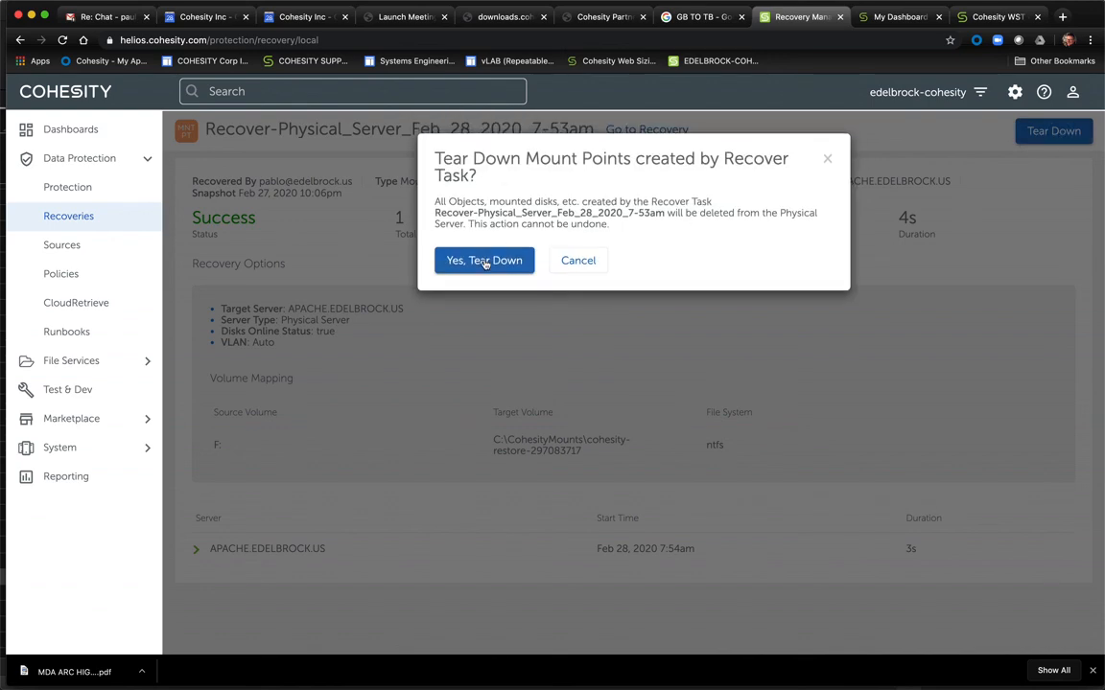
left_click(486, 262)
Step: Switch to the server's File Explorer to check the contents of the CohesityMounts folder, and return to Cohesity in Chrome
key("ctrl+Right")
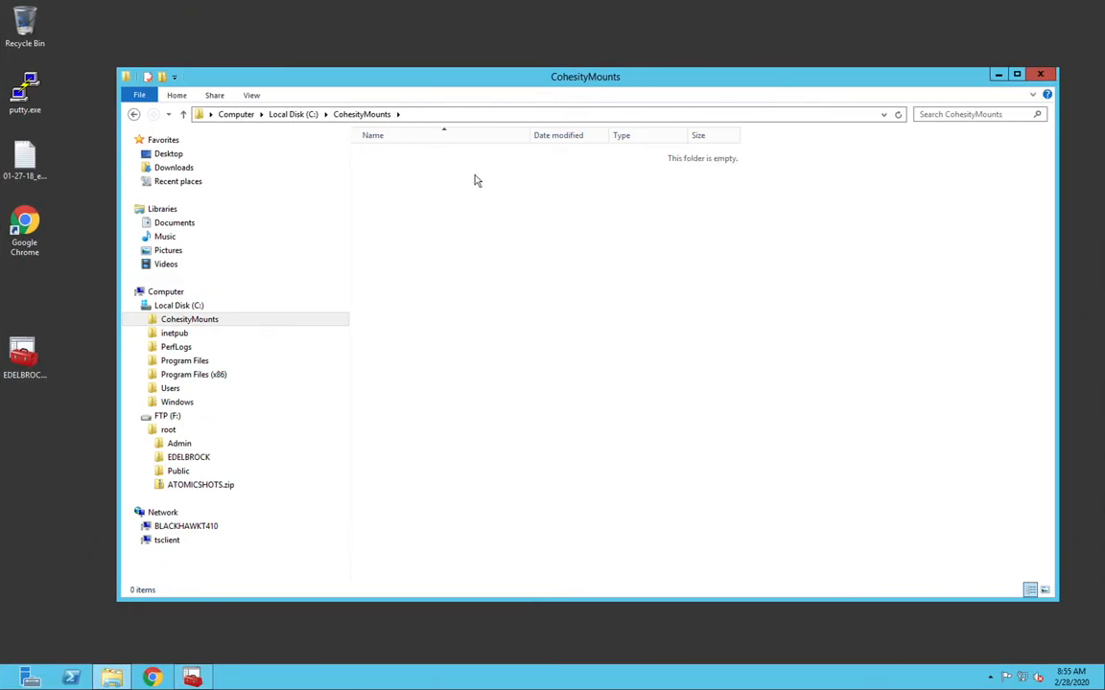
left_click(180, 321)
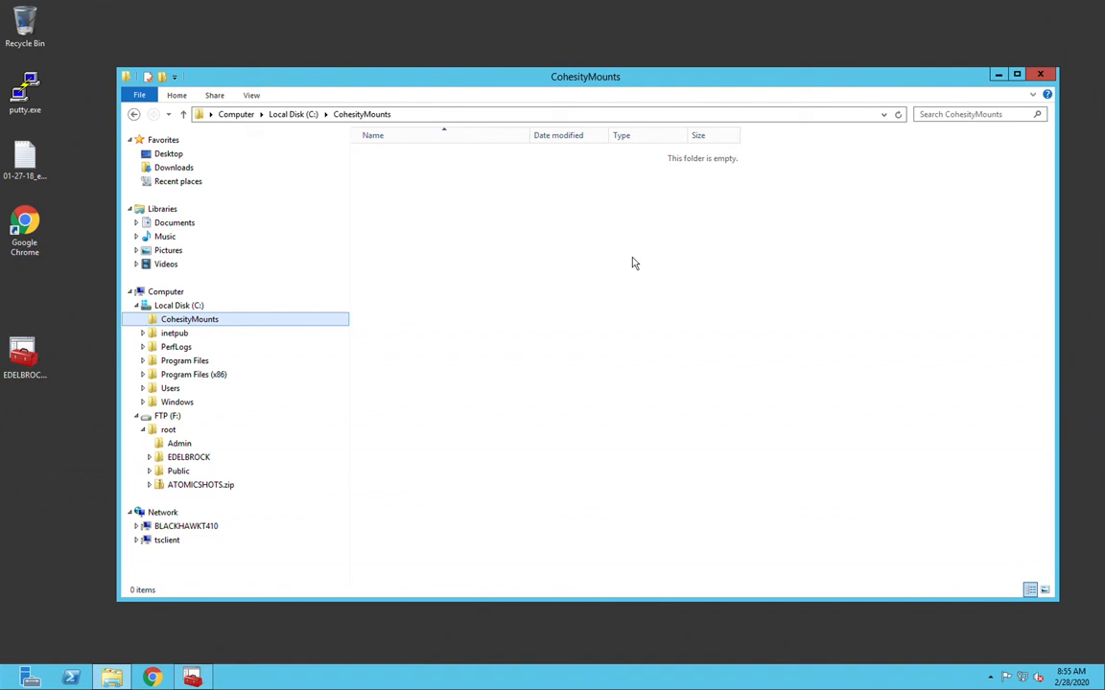
key("ctrl+Left")
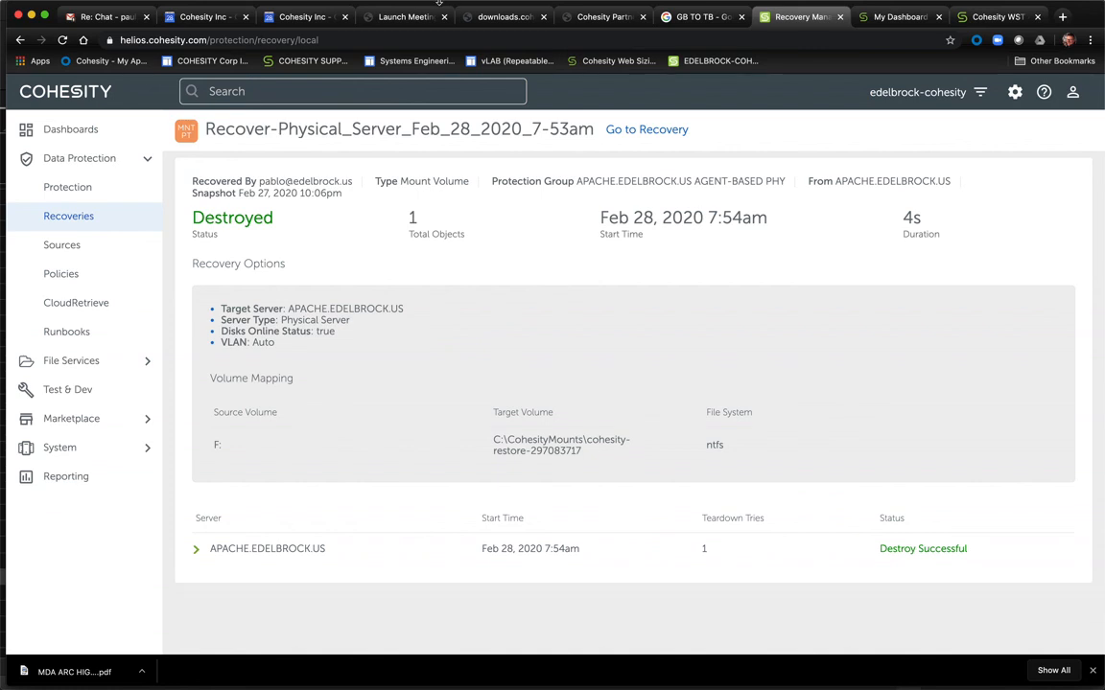
left_click(796, 8)
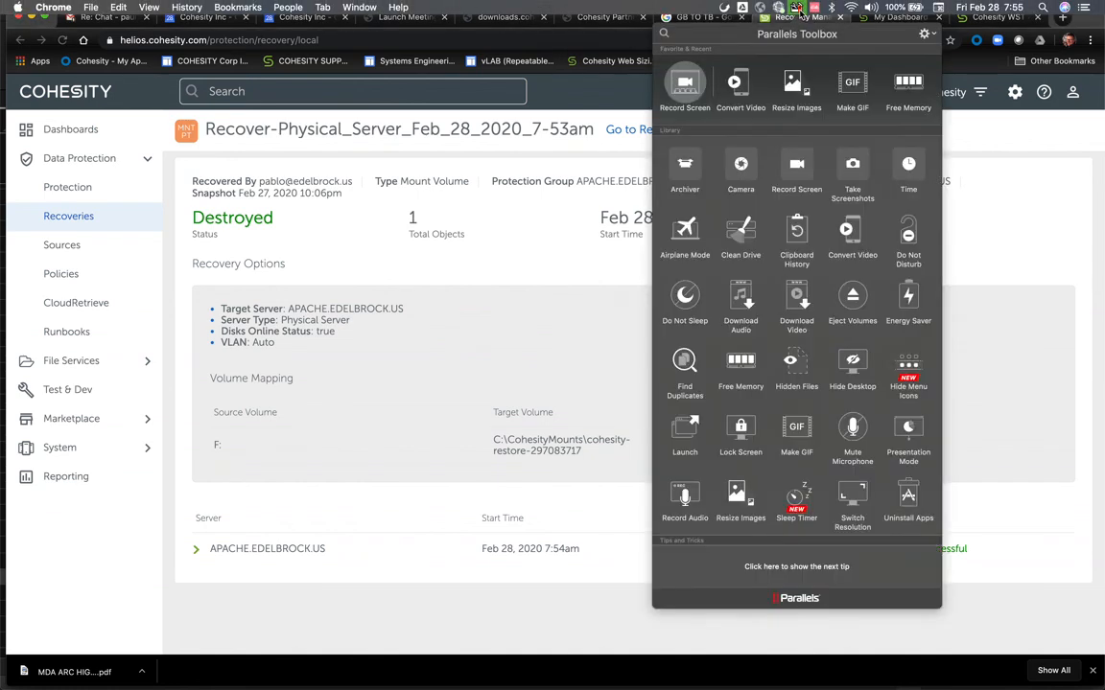